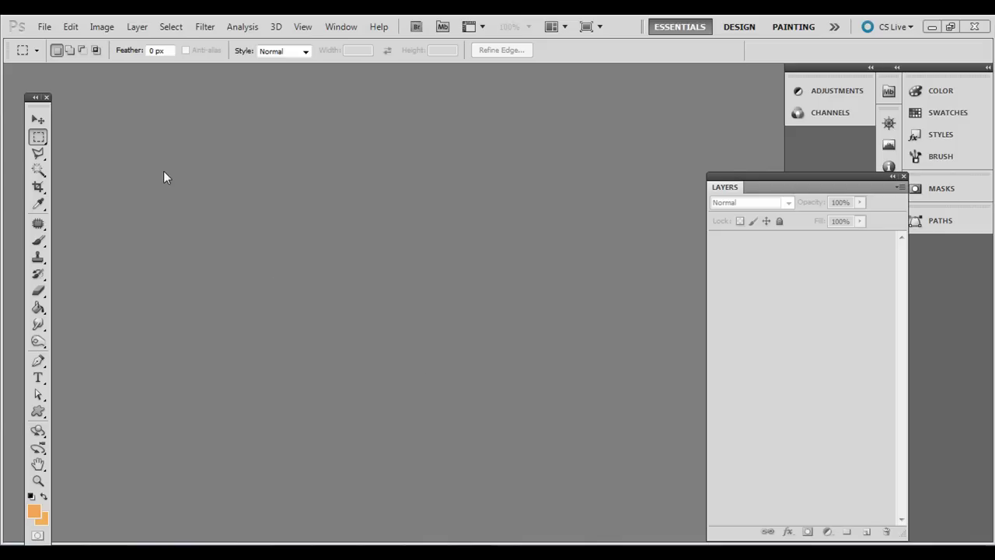
- Create a new Web-preset document at 1152 x 864 pixels and view it at 100%
{"action": "left_click", "coordinate": [48, 30]}
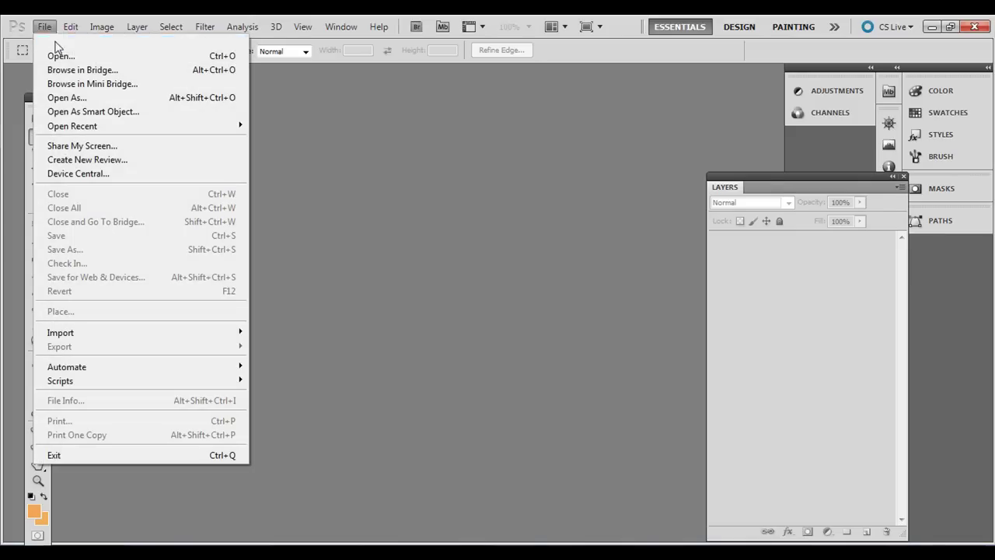
{"action": "left_click", "coordinate": [54, 40]}
{"action": "left_click", "coordinate": [298, 160]}
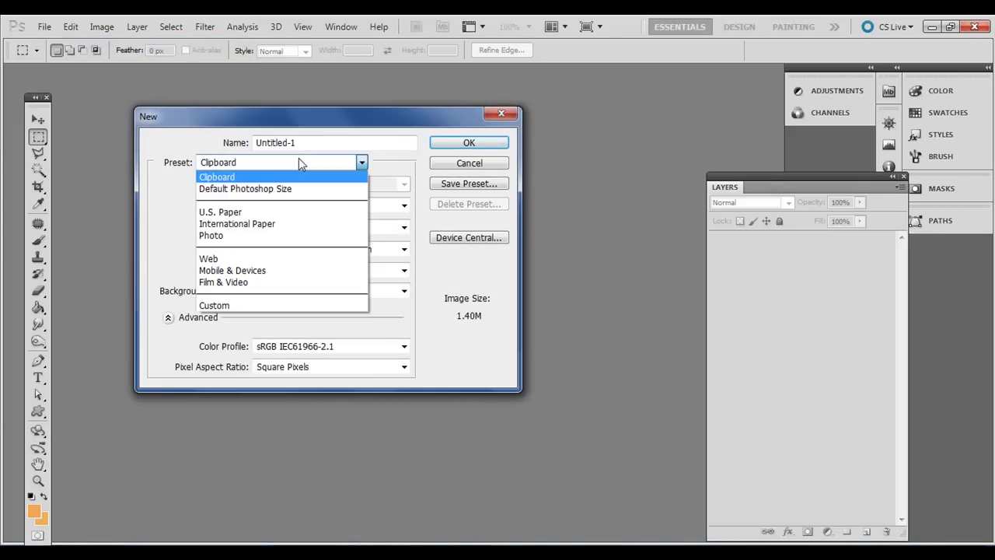
{"action": "left_click", "coordinate": [279, 259]}
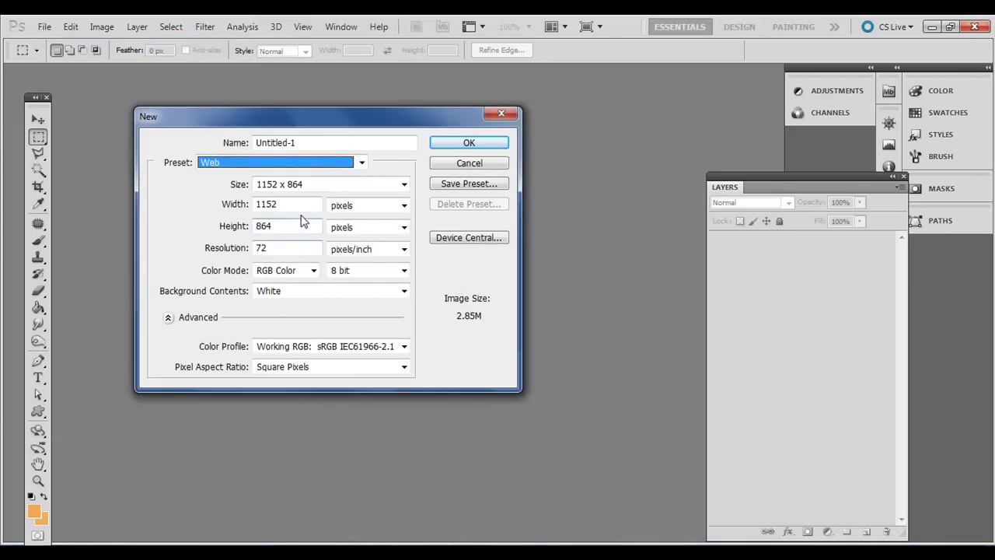
{"action": "left_click", "coordinate": [321, 188]}
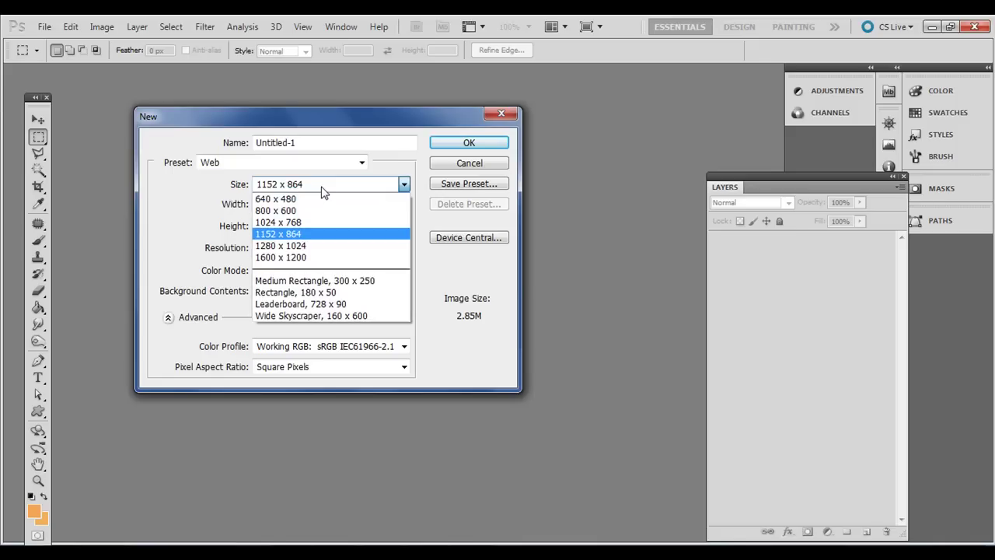
{"action": "left_click", "coordinate": [324, 192]}
{"action": "left_click", "coordinate": [469, 144]}
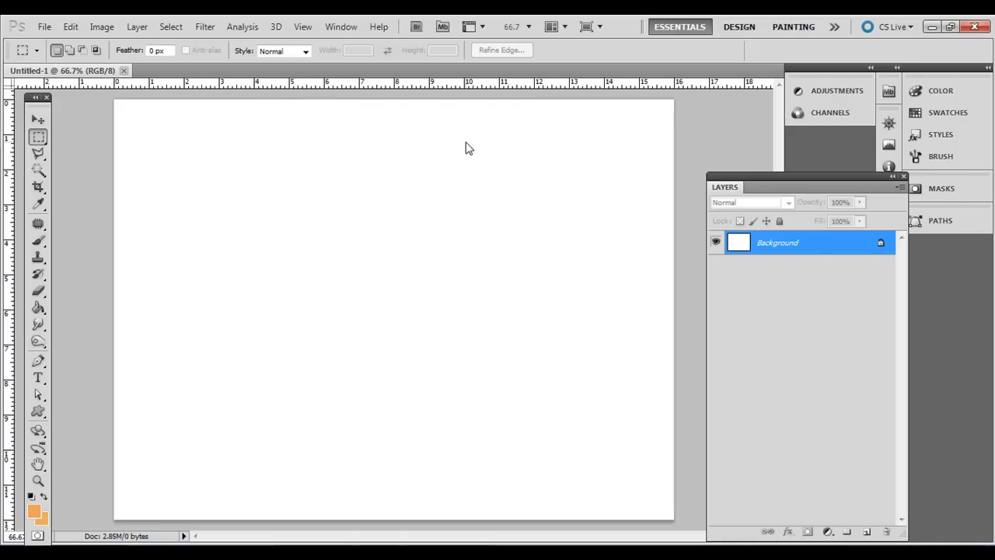
{"action": "key", "text": "ctrl+1"}
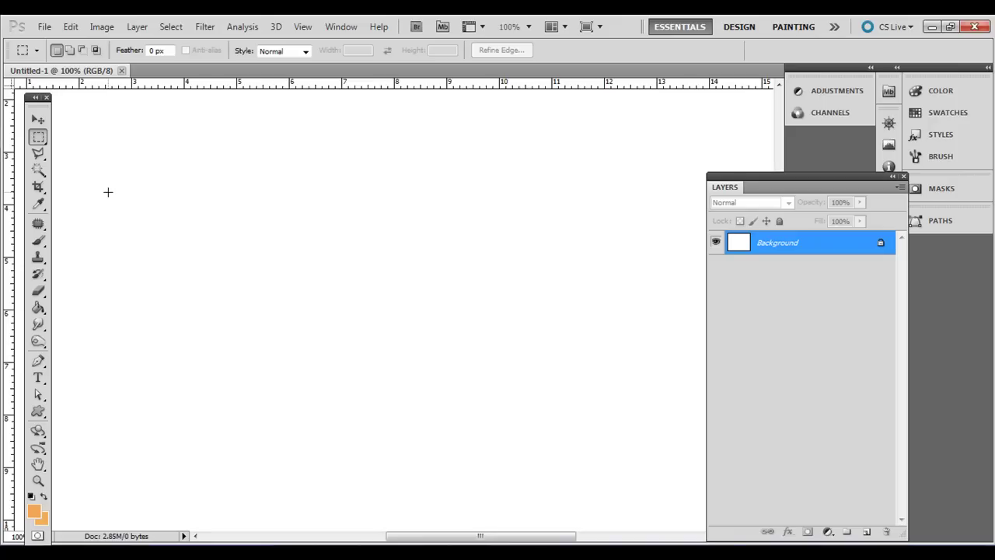
- Select the Custom Shape Tool from the shape tool group
{"action": "left_click", "coordinate": [38, 412]}
{"action": "left_click", "coordinate": [38, 414]}
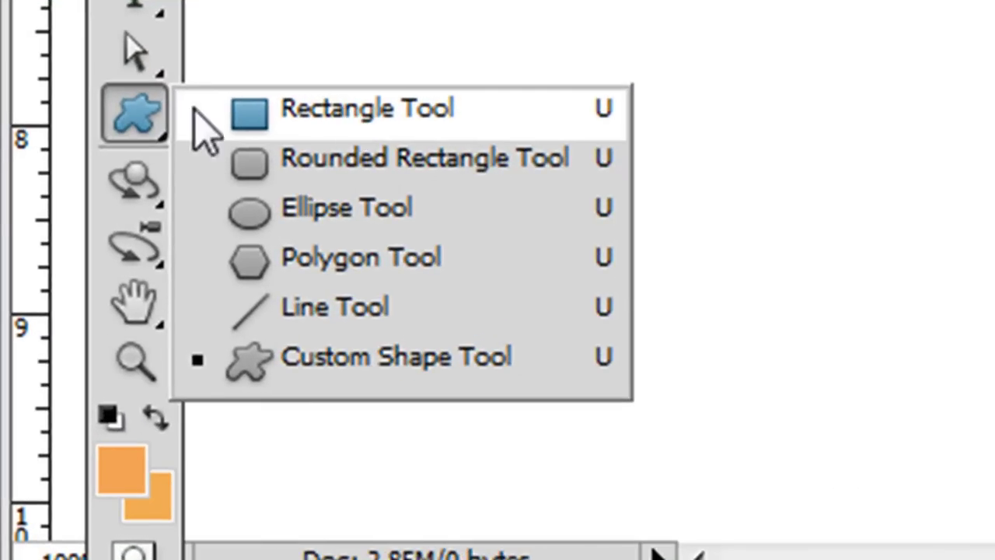
{"action": "left_click", "coordinate": [160, 112]}
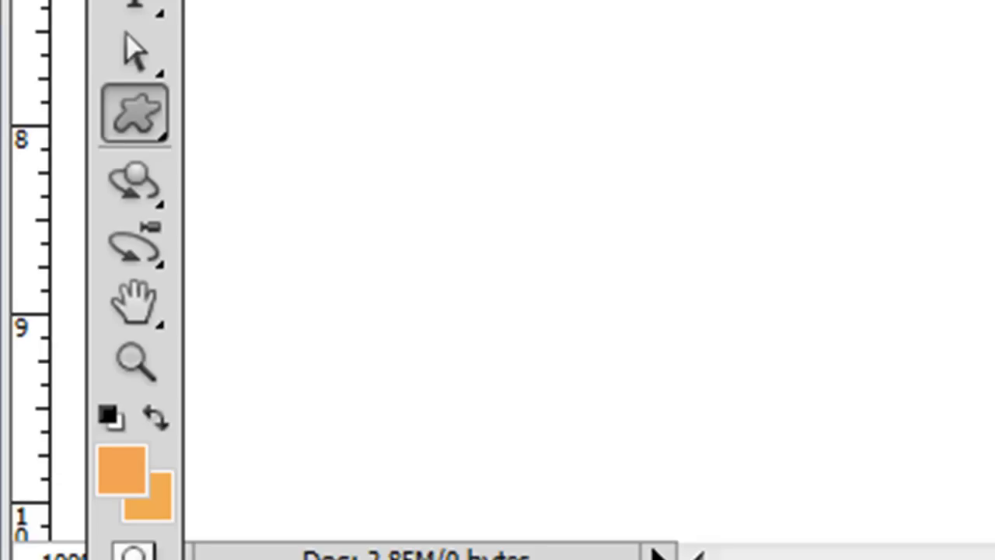
{"action": "left_click", "coordinate": [147, 116]}
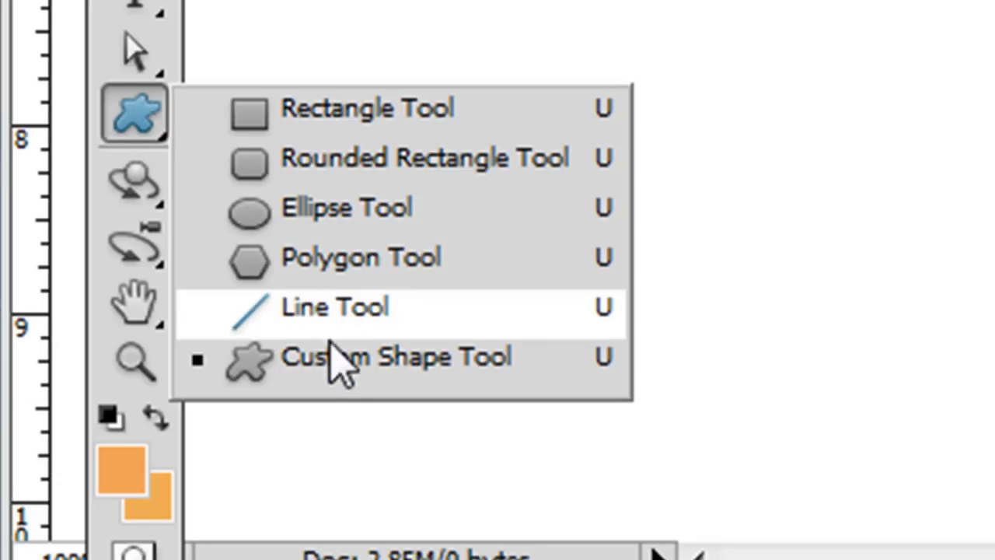
- Check the custom shape sizing options in the options bar
{"action": "left_click", "coordinate": [333, 367]}
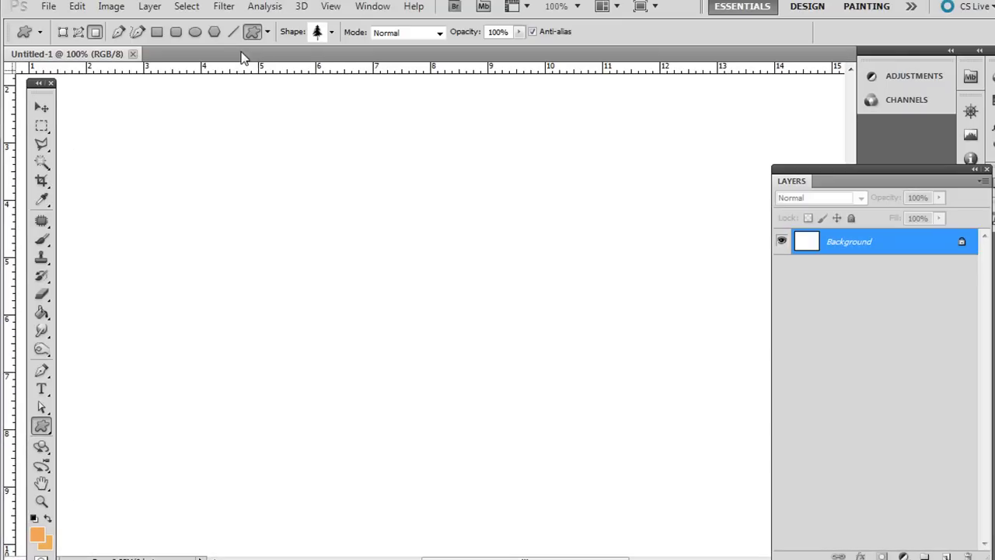
{"action": "left_click", "coordinate": [267, 32]}
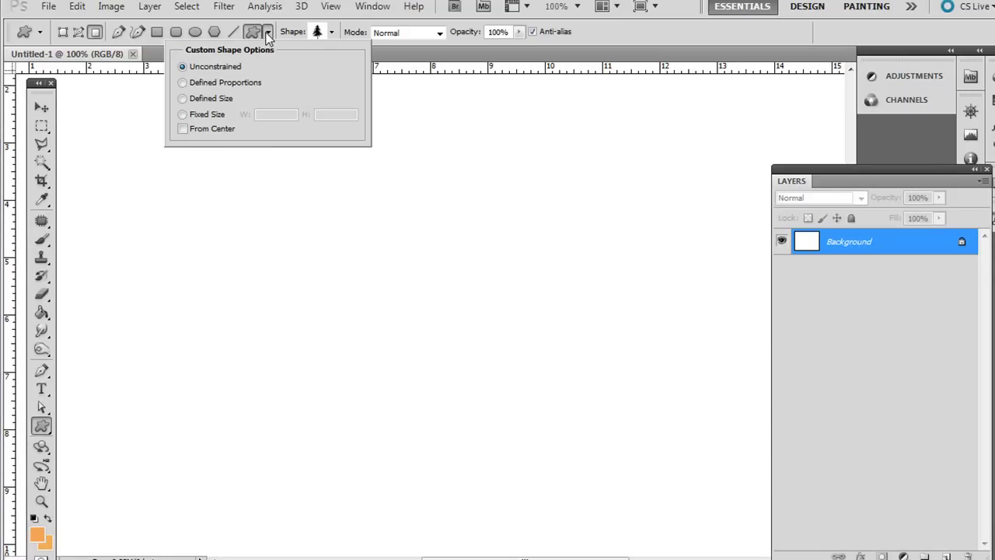
{"action": "left_click", "coordinate": [267, 35]}
{"action": "left_click", "coordinate": [269, 36]}
{"action": "left_click", "coordinate": [274, 35]}
- Replace the current shapes with the All library and pick the Dog shape
{"action": "left_click", "coordinate": [332, 32]}
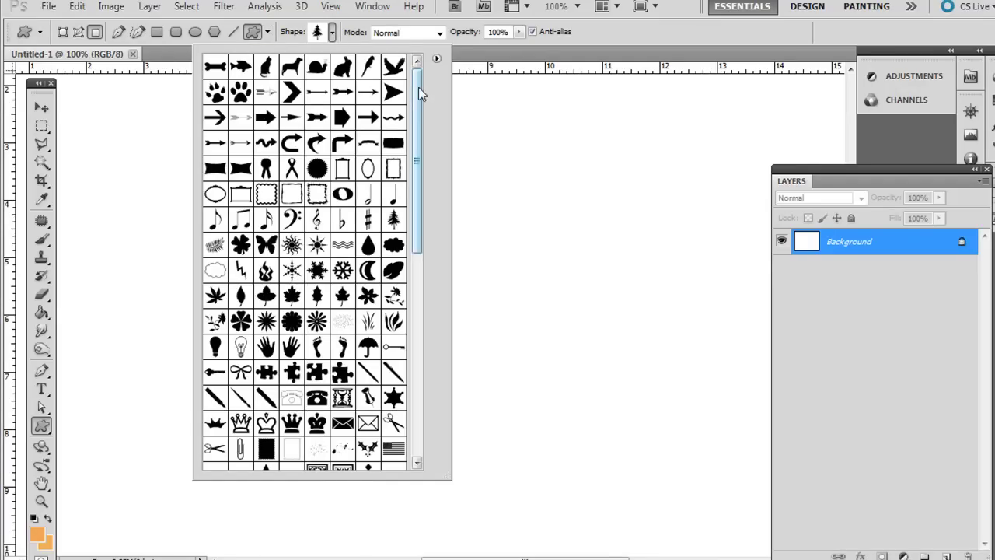
{"action": "mouse_move", "coordinate": [419, 89]}
{"action": "left_mouse_down"}
{"action": "mouse_move", "coordinate": [416, 309]}
{"action": "mouse_move", "coordinate": [414, 71]}
{"action": "left_mouse_up"}
{"action": "left_click", "coordinate": [437, 60]}
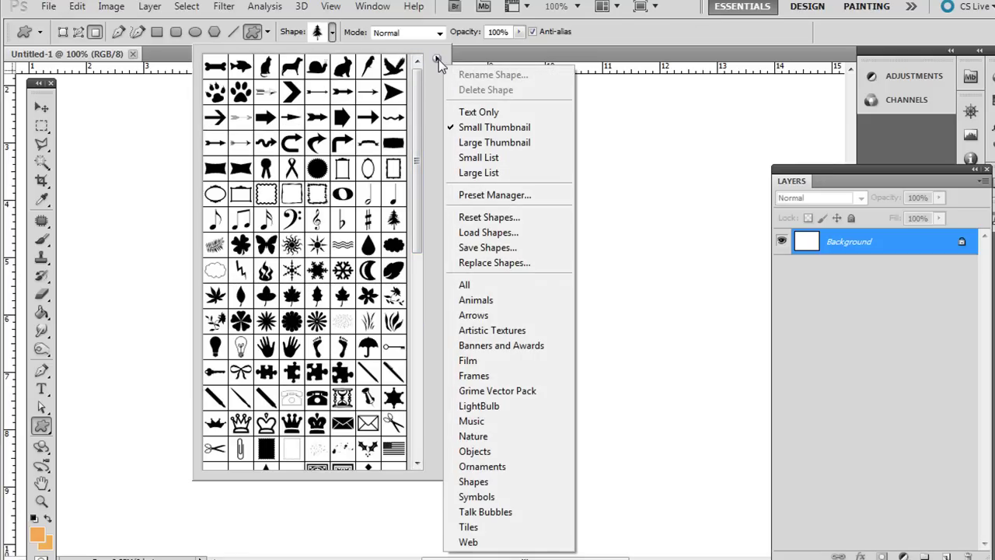
{"action": "left_click", "coordinate": [473, 287]}
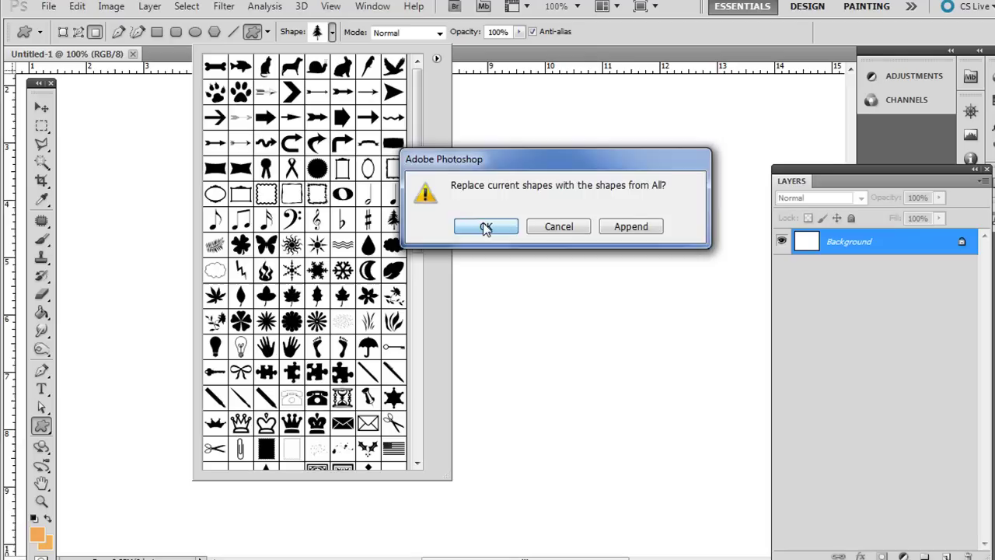
{"action": "left_click", "coordinate": [482, 223]}
{"action": "left_click_drag", "start_coordinate": [416, 158], "coordinate": [420, 194]}
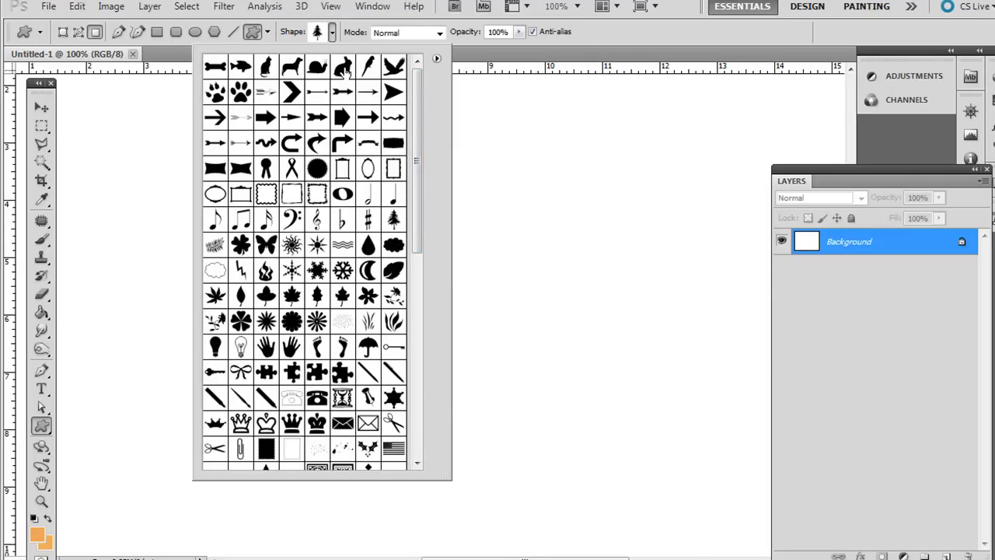
{"action": "left_click", "coordinate": [291, 67]}
{"action": "left_click", "coordinate": [331, 38]}
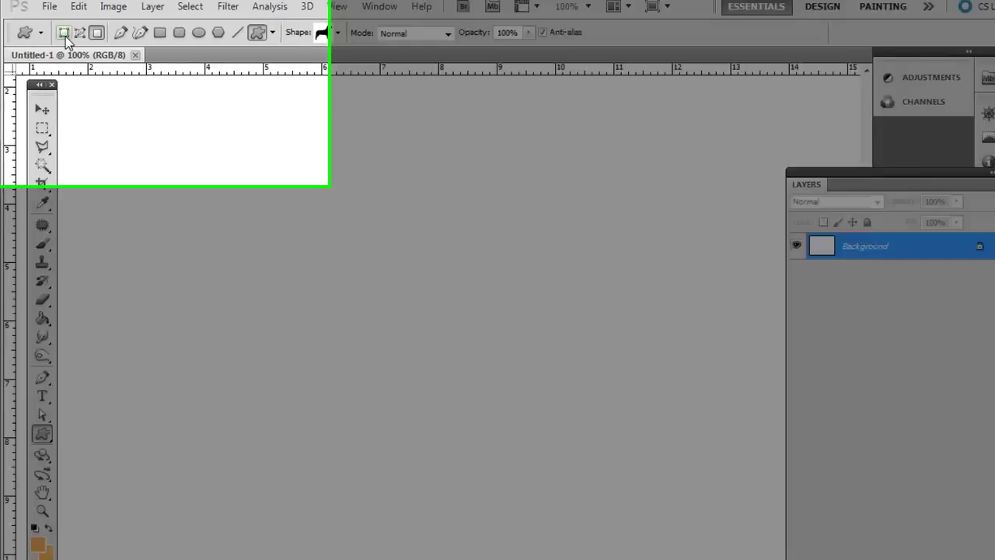
- Draw a large orange dog as shape layer Shape 1 and copy it
{"action": "left_click", "coordinate": [96, 32]}
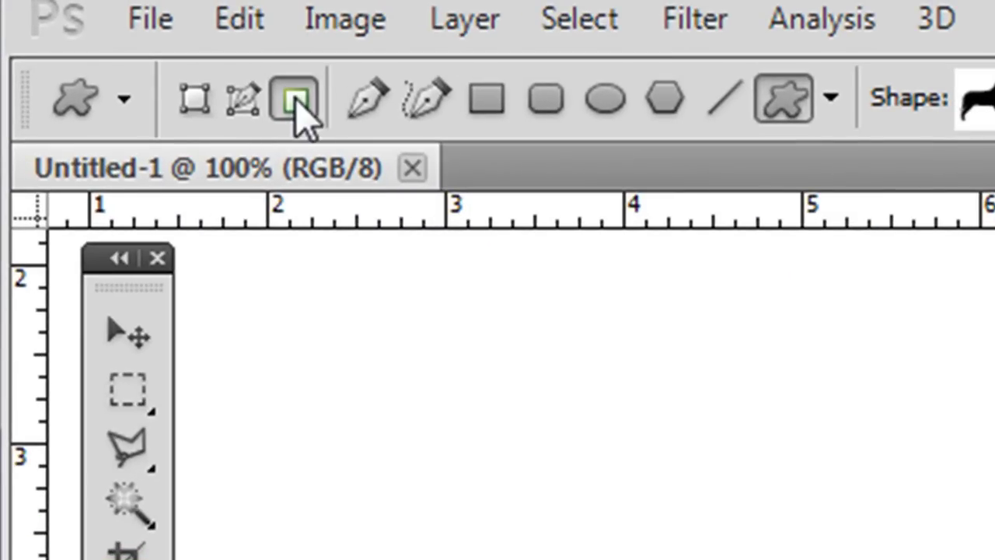
{"action": "left_click", "coordinate": [194, 101]}
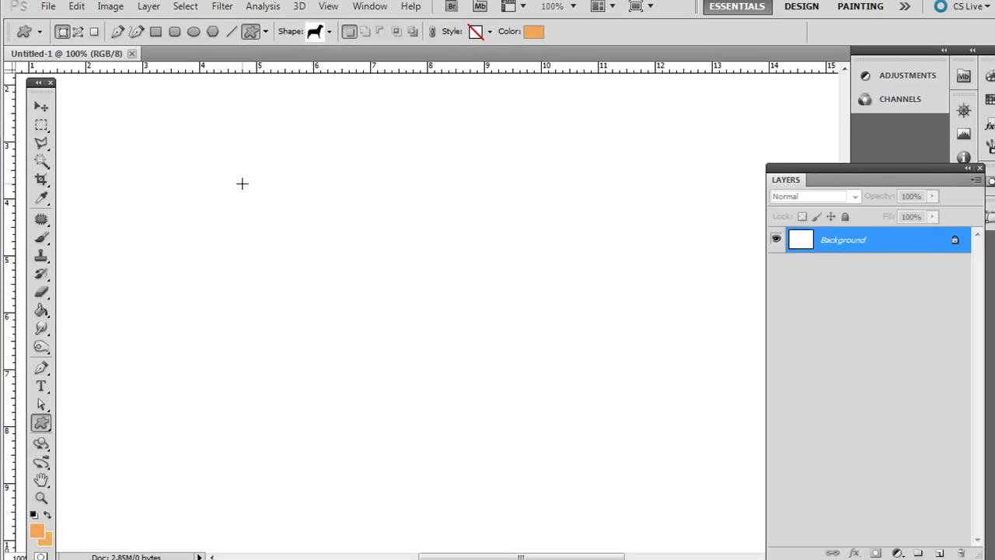
{"action": "left_click_drag", "start_coordinate": [242, 184], "coordinate": [635, 512]}
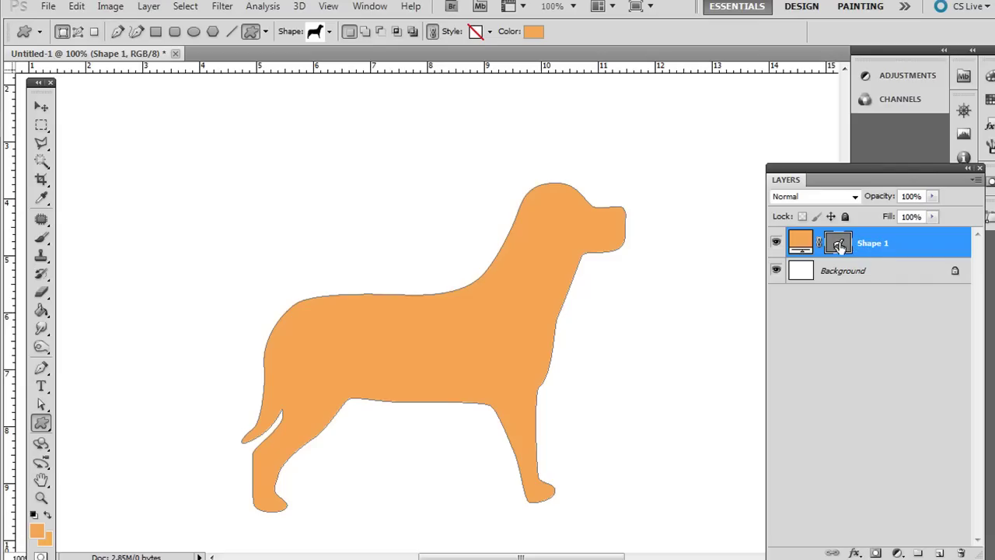
{"action": "left_click", "coordinate": [77, 6]}
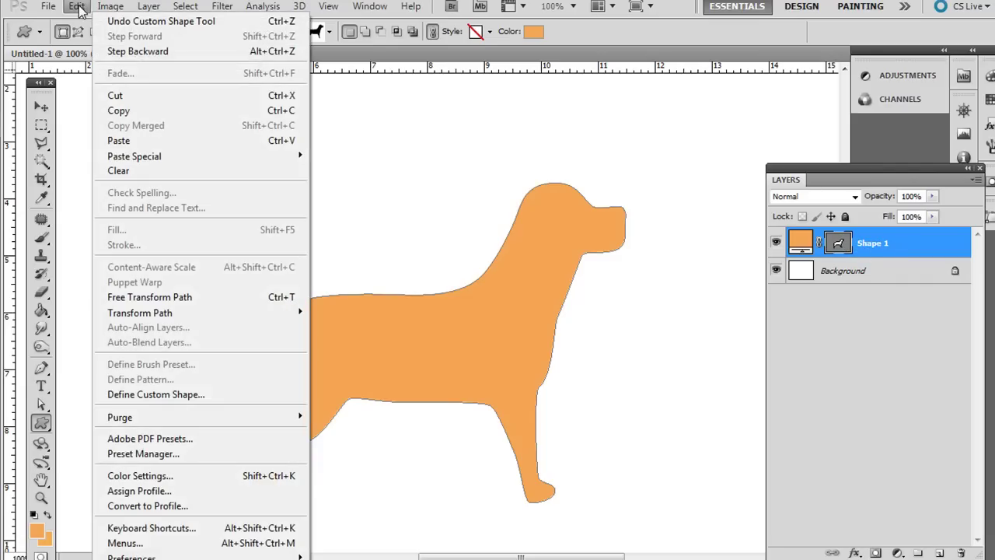
{"action": "left_click", "coordinate": [136, 112]}
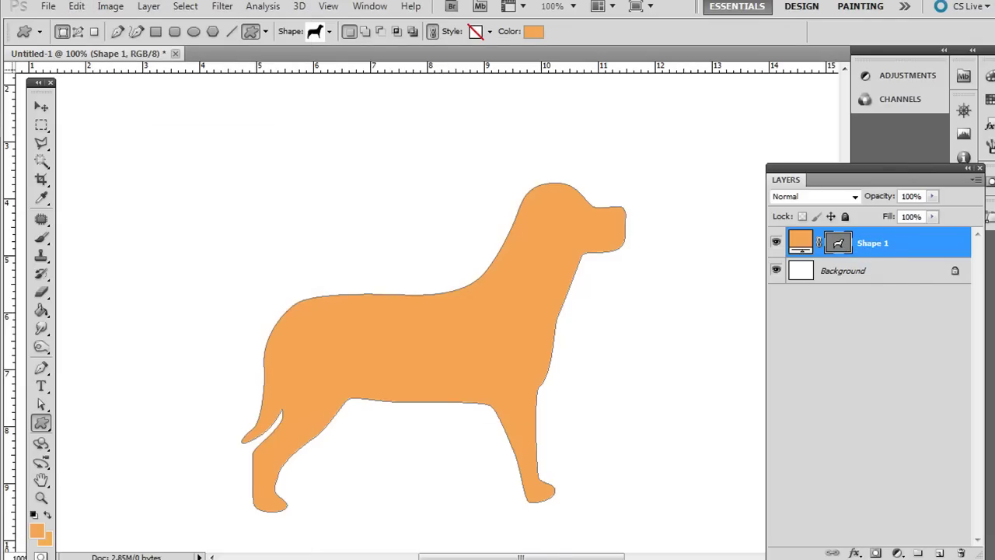
- Paste the dog into Illustrator as a compound path and drag it toward the artboard centre
{"action": "key", "text": "alt+Tab"}
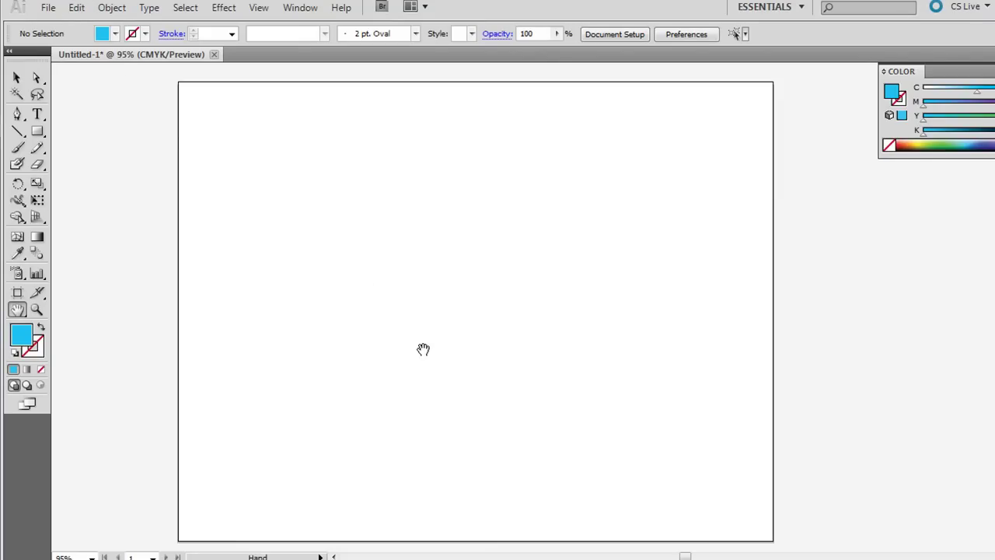
{"action": "left_click", "coordinate": [76, 7]}
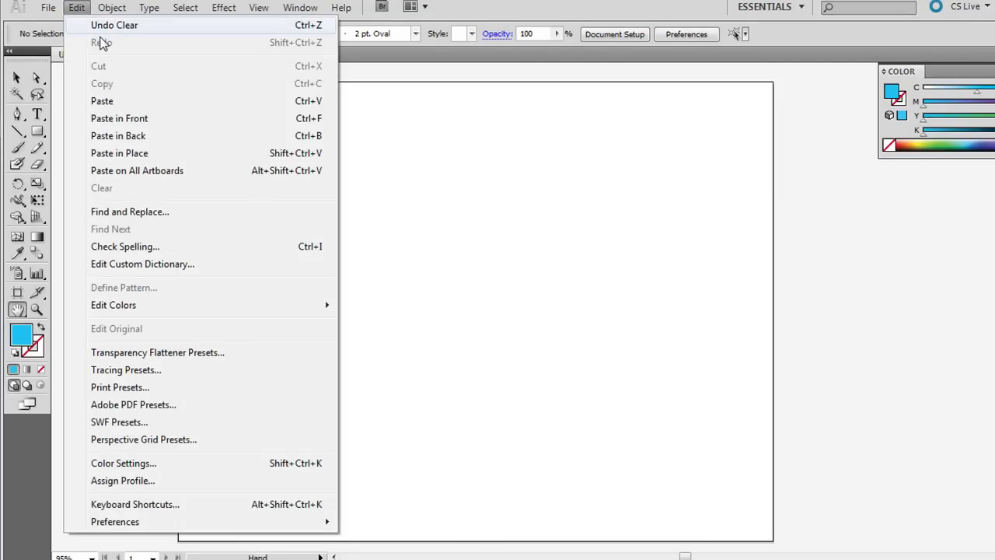
{"action": "left_click", "coordinate": [105, 101]}
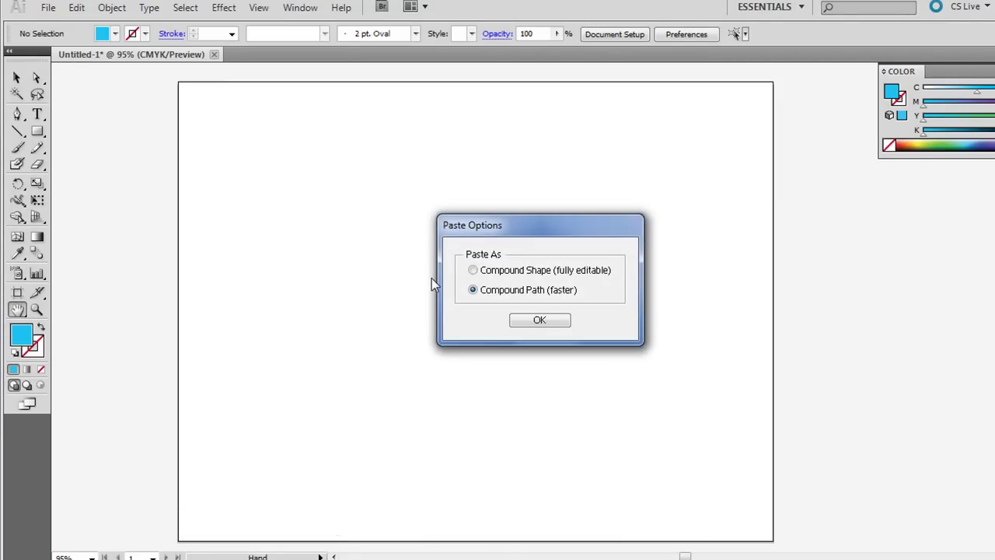
{"action": "left_click", "coordinate": [532, 321]}
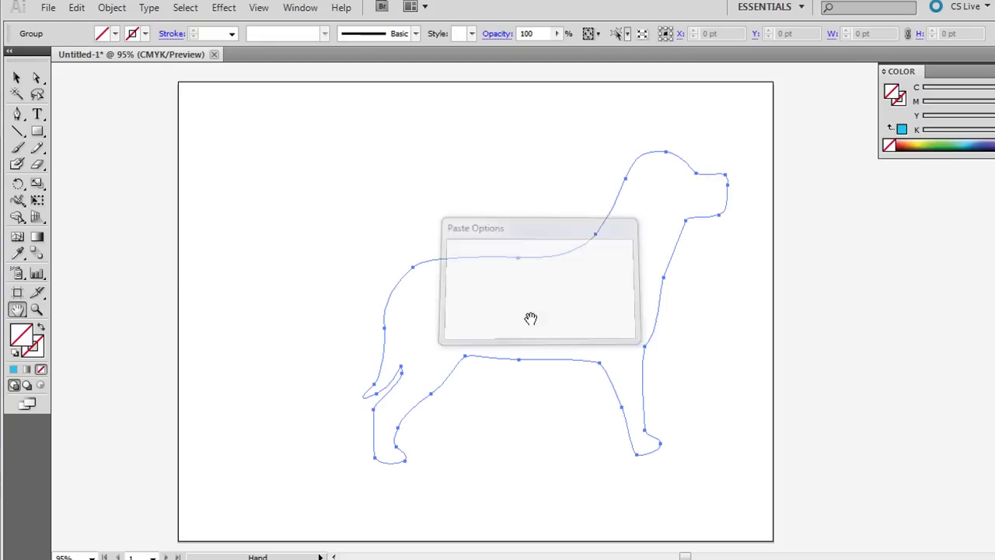
{"action": "left_click", "coordinate": [17, 78]}
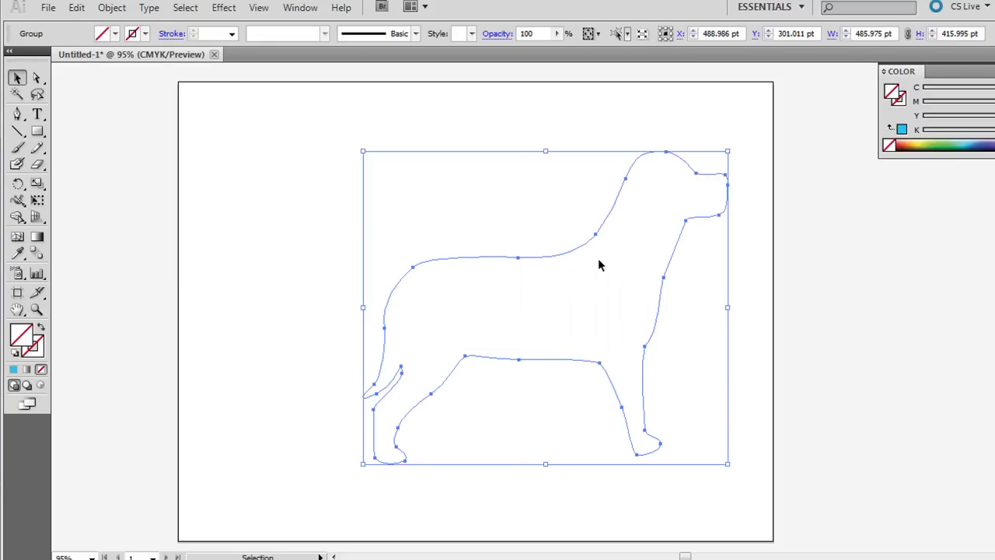
{"action": "left_click_drag", "start_coordinate": [501, 257], "coordinate": [455, 272]}
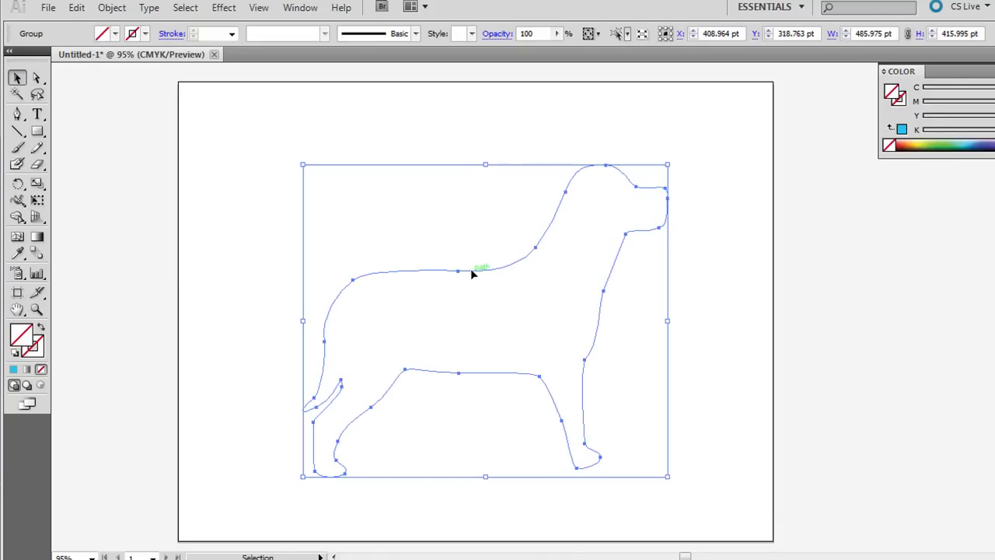
- Give the dog a blue 8 pt stroke with no fill
{"action": "left_click", "coordinate": [536, 250]}
{"action": "left_click", "coordinate": [979, 141]}
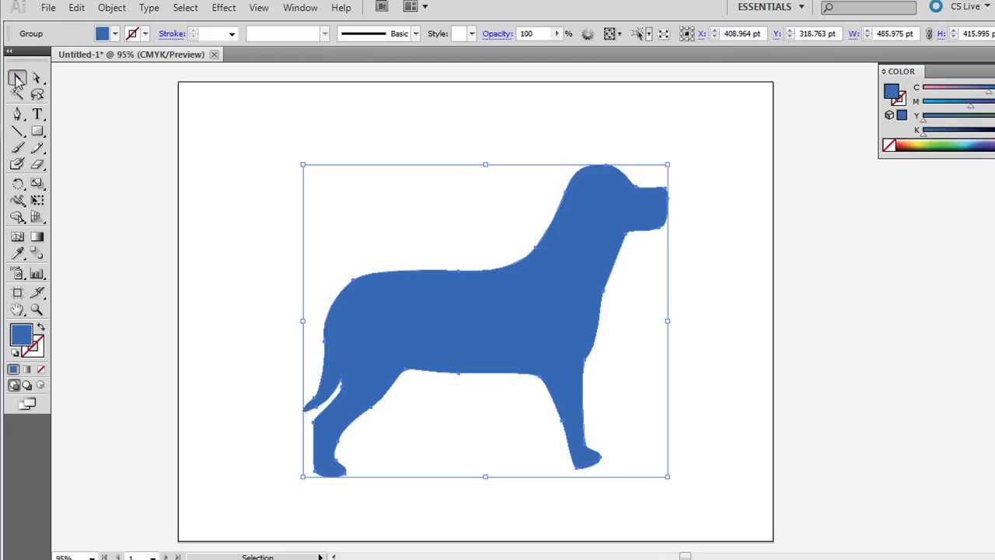
{"action": "left_click", "coordinate": [42, 330]}
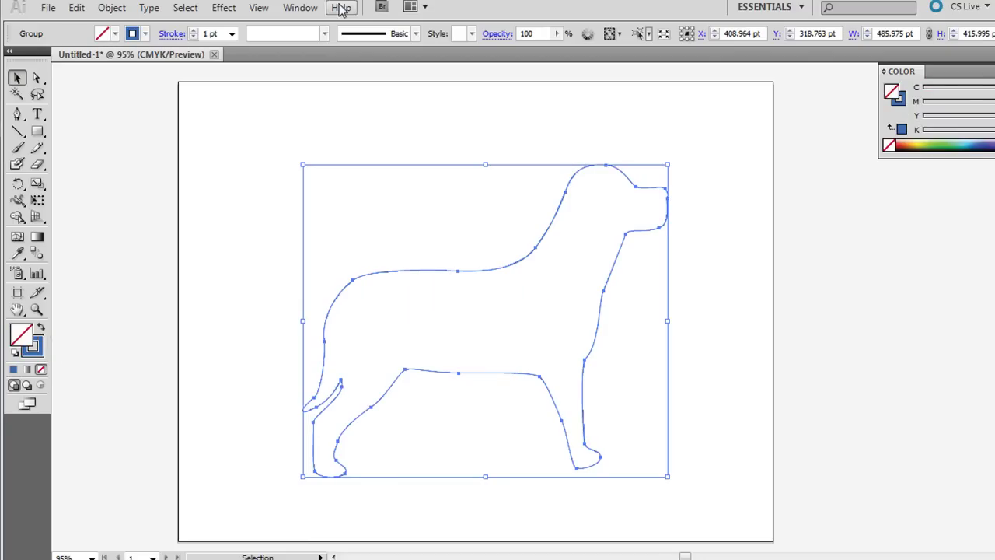
{"action": "left_click", "coordinate": [232, 33]}
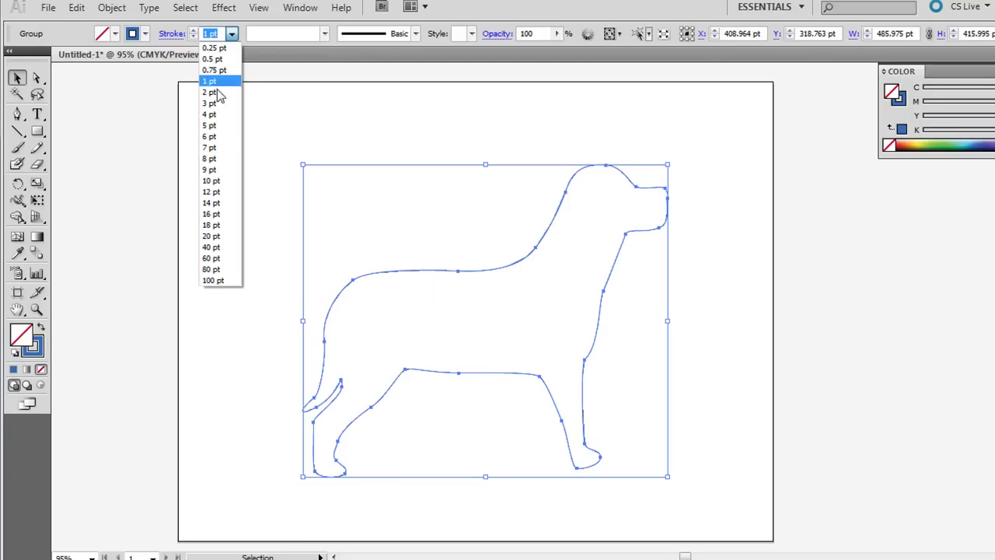
{"action": "left_click", "coordinate": [213, 158]}
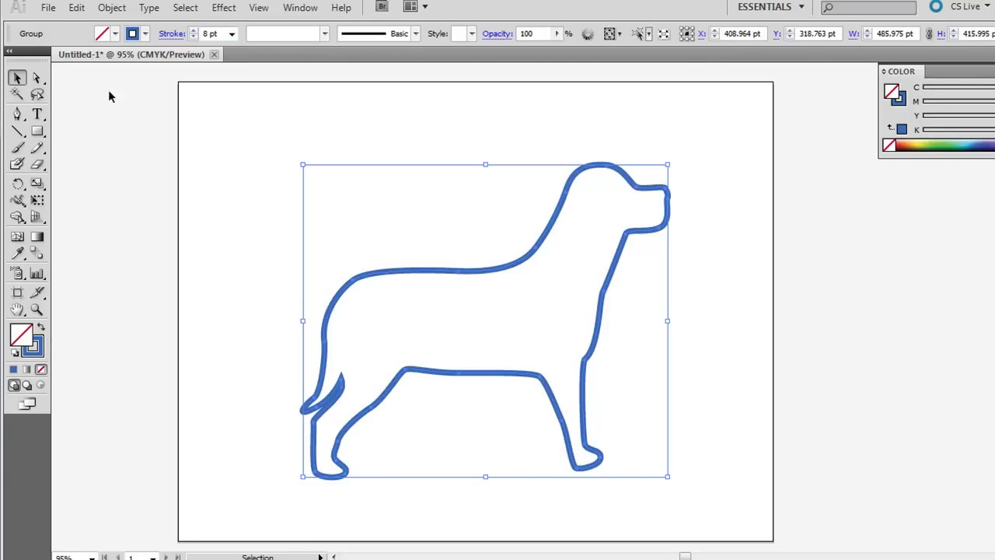
{"action": "left_click", "coordinate": [194, 147]}
{"action": "left_click", "coordinate": [395, 274]}
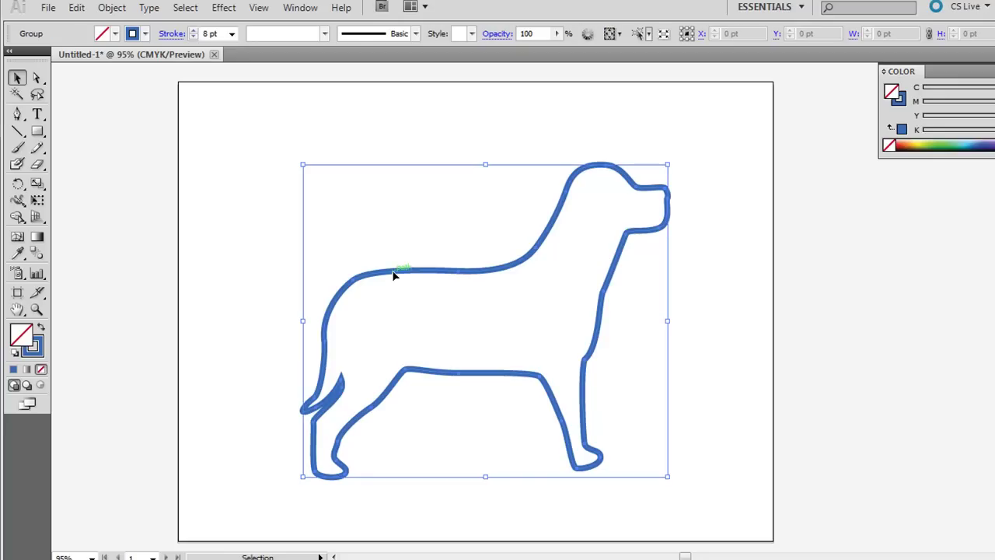
{"action": "left_click", "coordinate": [37, 80]}
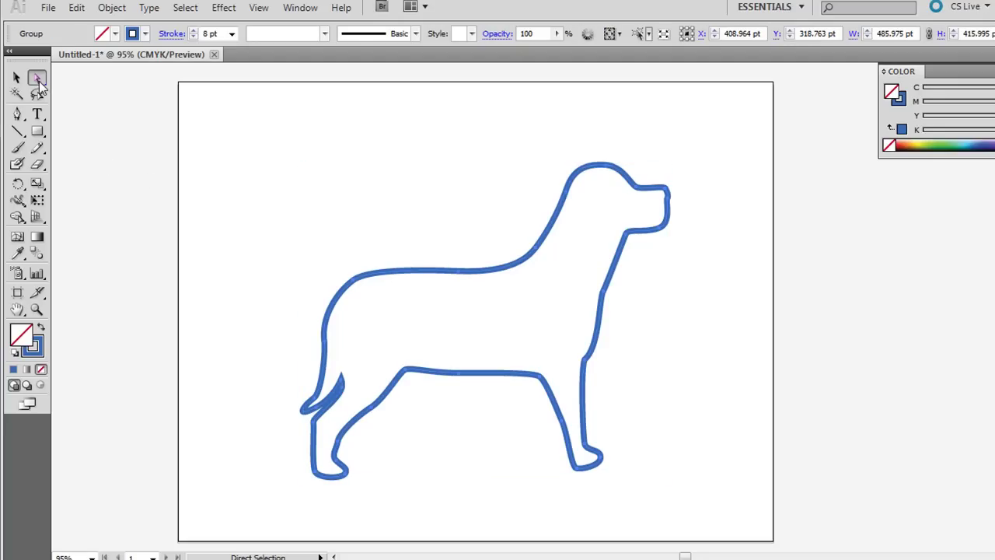
- Drag the belly-end anchor down so the dog's belly curves toward the front legs
{"action": "left_click", "coordinate": [414, 147]}
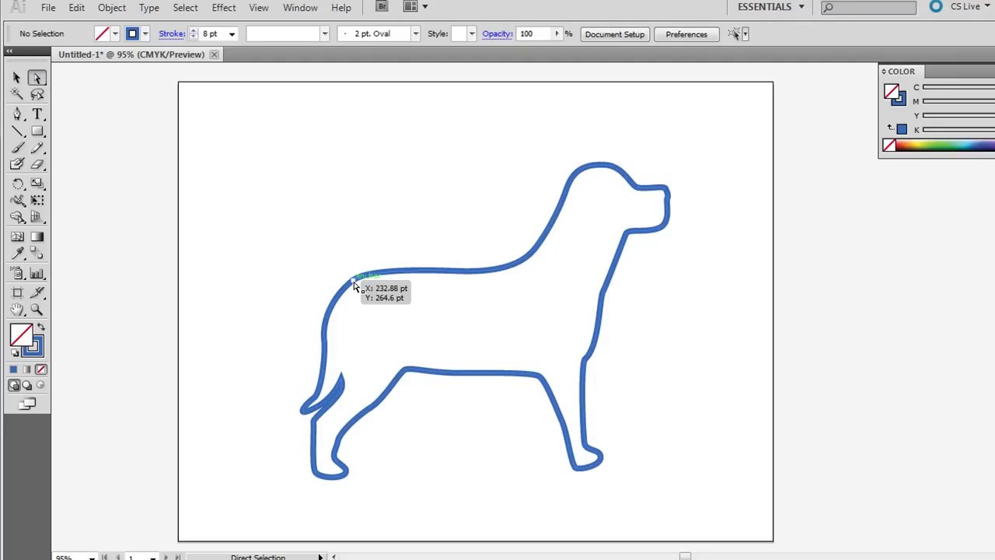
{"action": "left_click_drag", "start_coordinate": [354, 285], "coordinate": [322, 244]}
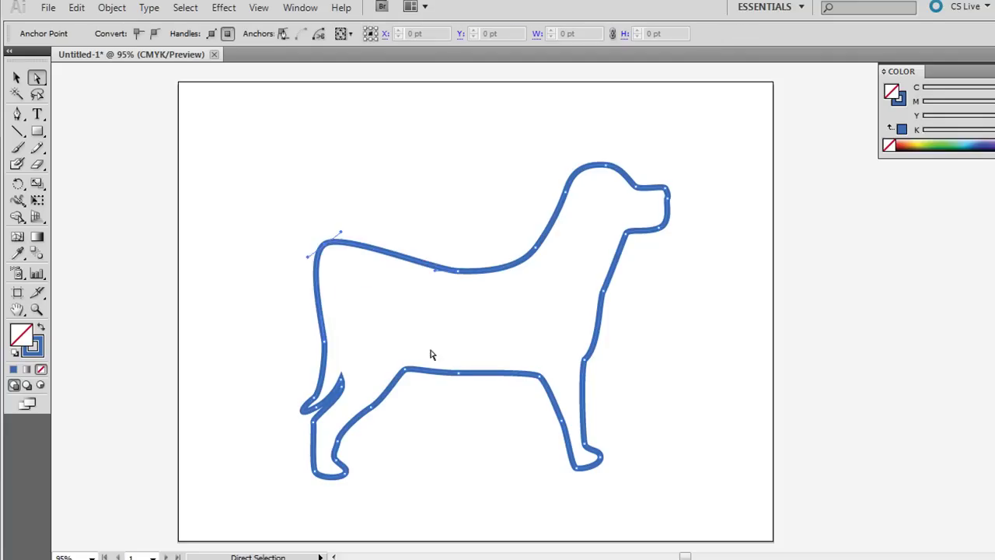
{"action": "key", "text": "ctrl+z"}
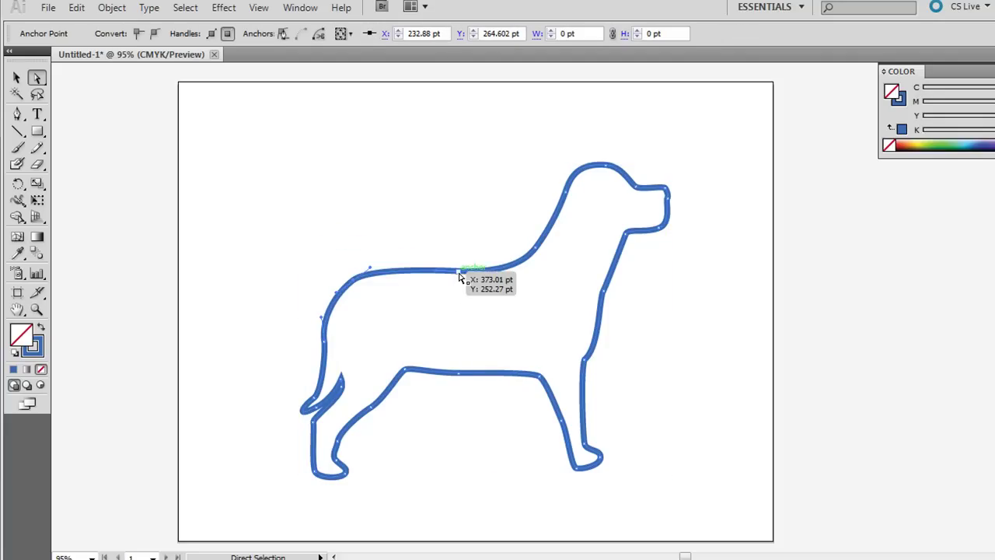
{"action": "left_click_drag", "start_coordinate": [462, 277], "coordinate": [458, 247]}
{"action": "key", "text": "ctrl+z"}
{"action": "key", "text": "ctrl+z"}
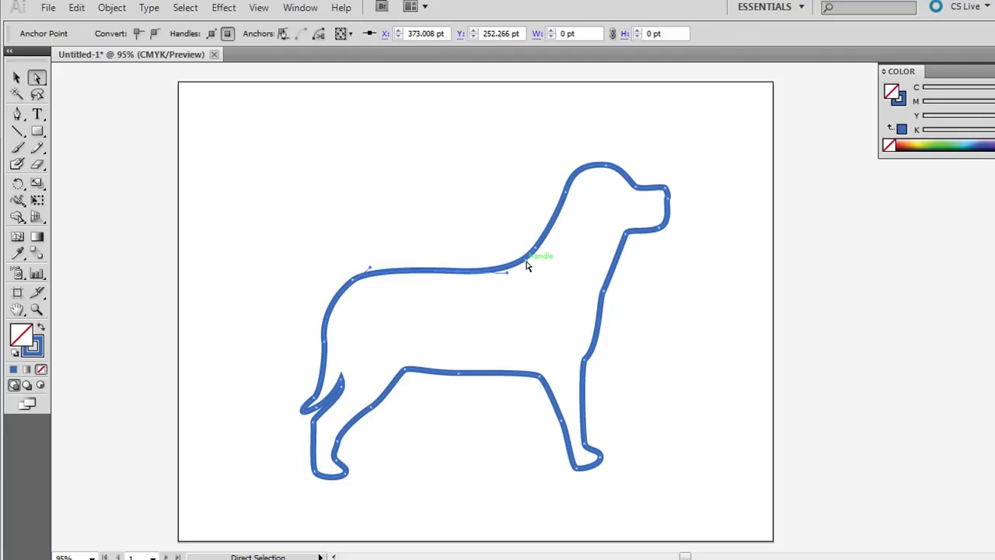
{"action": "mouse_move", "coordinate": [533, 256]}
{"action": "left_mouse_down"}
{"action": "mouse_move", "coordinate": [553, 301]}
{"action": "mouse_move", "coordinate": [501, 265]}
{"action": "mouse_move", "coordinate": [497, 248]}
{"action": "mouse_move", "coordinate": [523, 270]}
{"action": "left_mouse_up"}
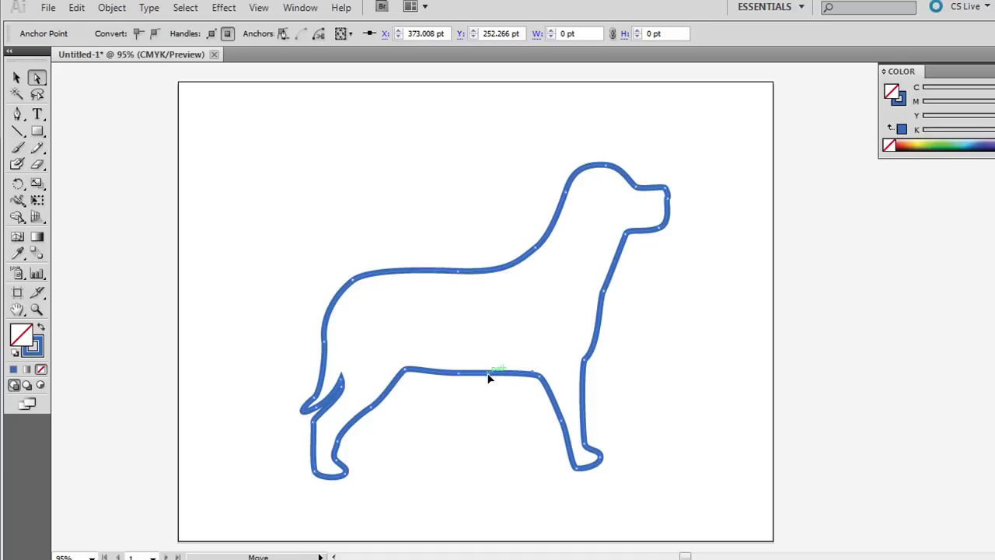
{"action": "left_click_drag", "start_coordinate": [488, 375], "coordinate": [493, 350]}
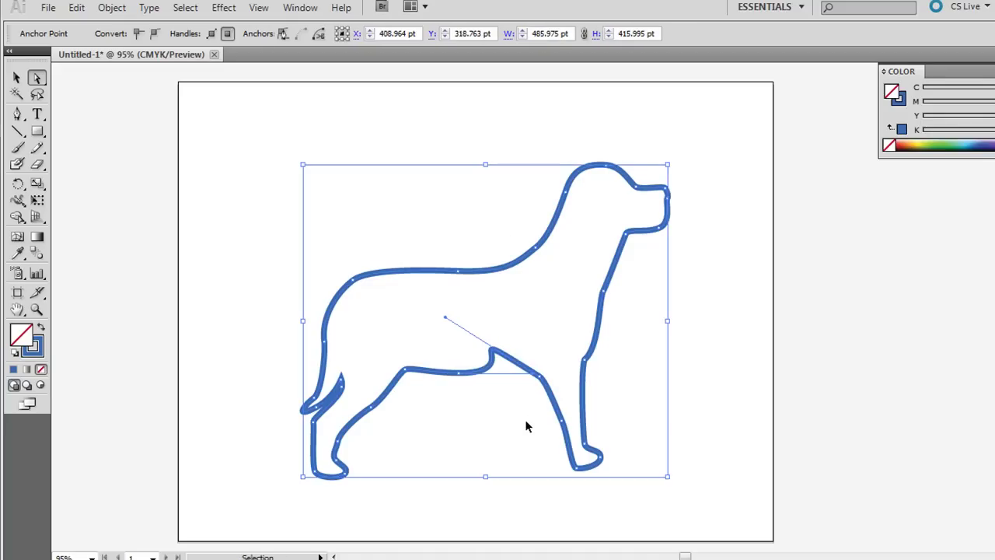
{"action": "key", "text": "ctrl+z"}
{"action": "left_click_drag", "start_coordinate": [539, 381], "coordinate": [527, 394]}
{"action": "left_click_drag", "start_coordinate": [38, 134], "coordinate": [87, 170]}
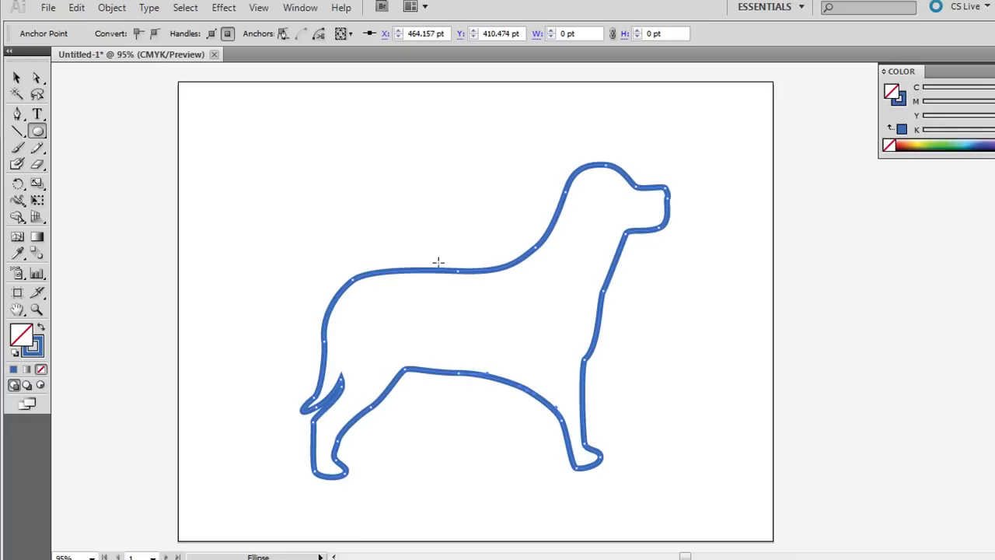
- Draw an ellipse over the dog's back and unite it with the dog using Pathfinder
{"action": "left_click_drag", "start_coordinate": [350, 266], "coordinate": [512, 305]}
{"action": "left_click", "coordinate": [16, 77]}
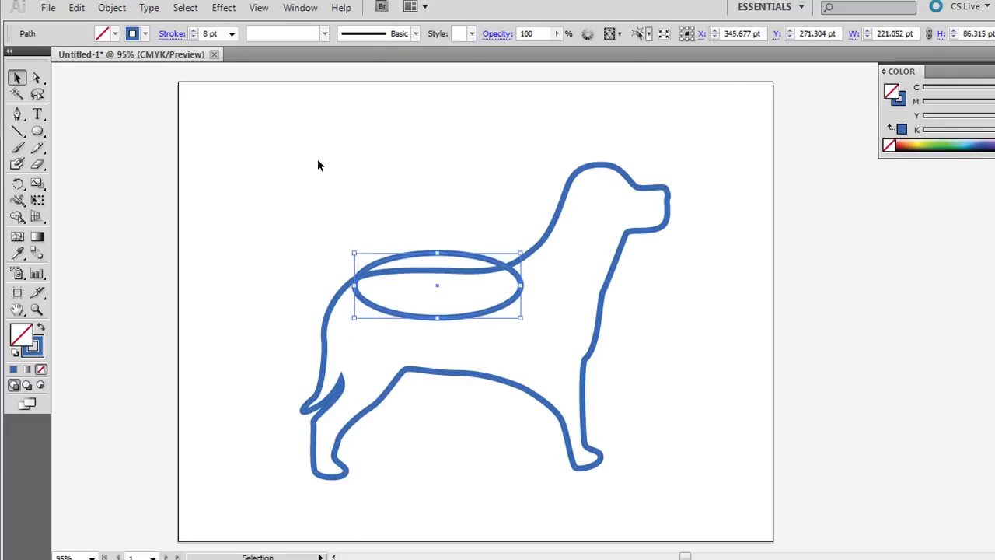
{"action": "left_click_drag", "start_coordinate": [304, 148], "coordinate": [593, 464]}
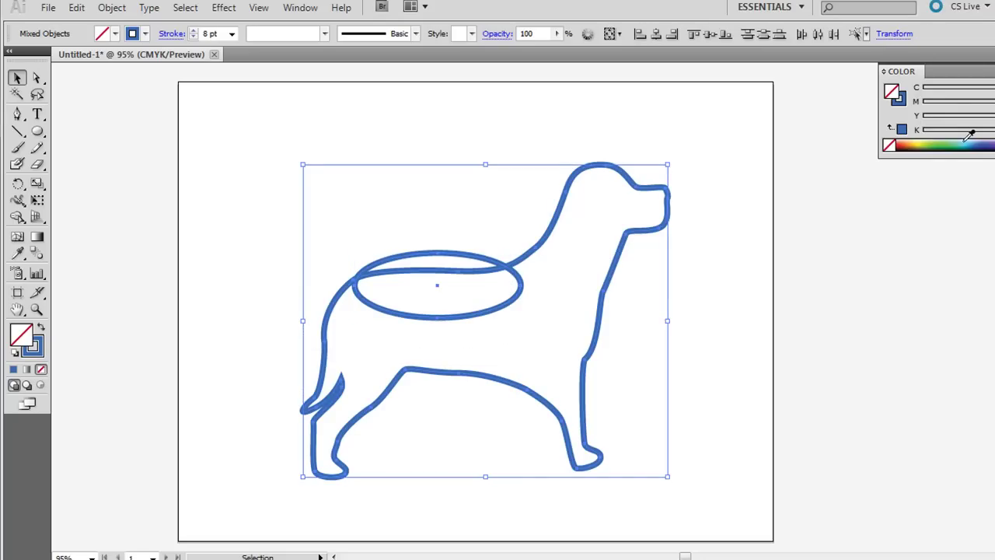
{"action": "left_click", "coordinate": [305, 9]}
{"action": "left_click", "coordinate": [412, 441]}
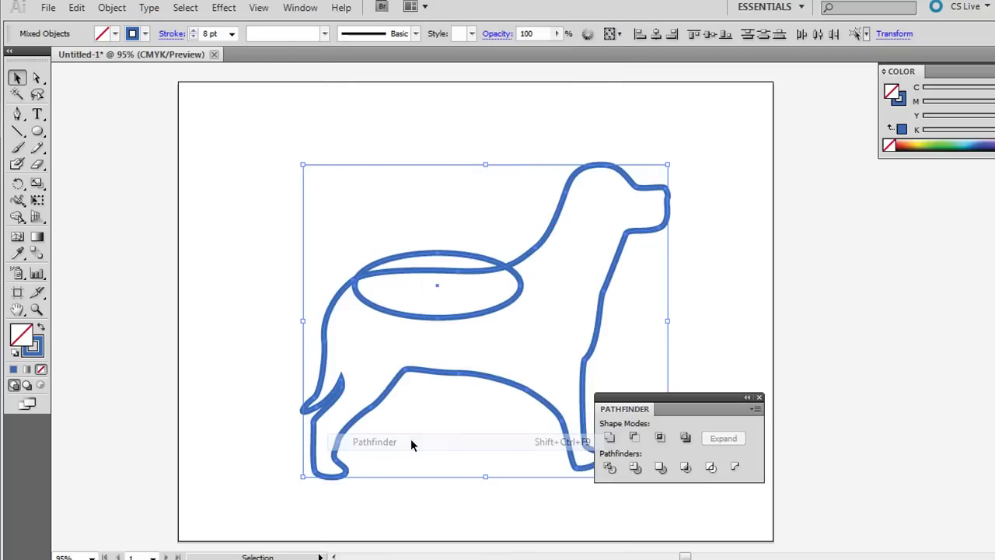
{"action": "left_click", "coordinate": [609, 438]}
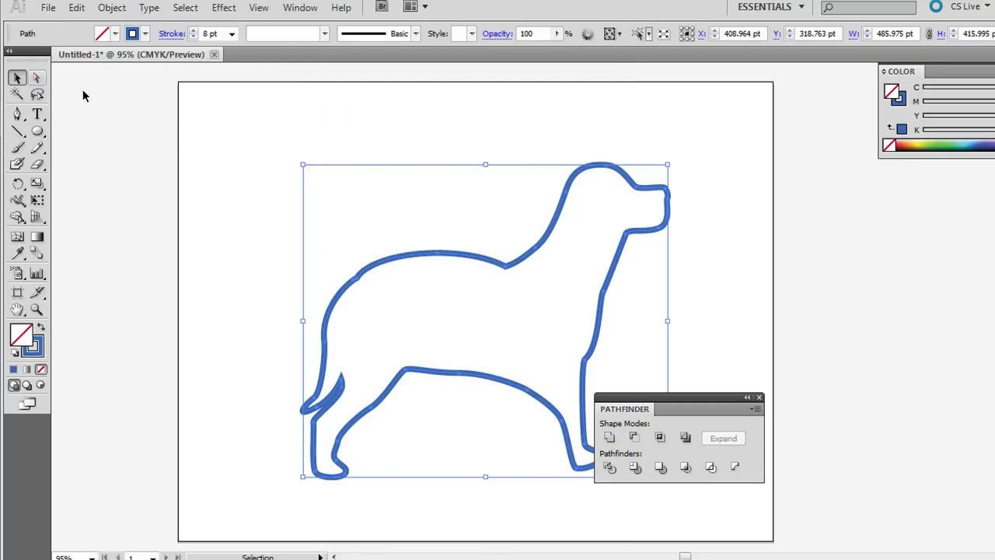
- Move the merged dog up and left and close the Pathfinder panel
{"action": "left_click", "coordinate": [465, 232]}
{"action": "left_click_drag", "start_coordinate": [513, 266], "coordinate": [490, 225]}
{"action": "left_click", "coordinate": [760, 398]}
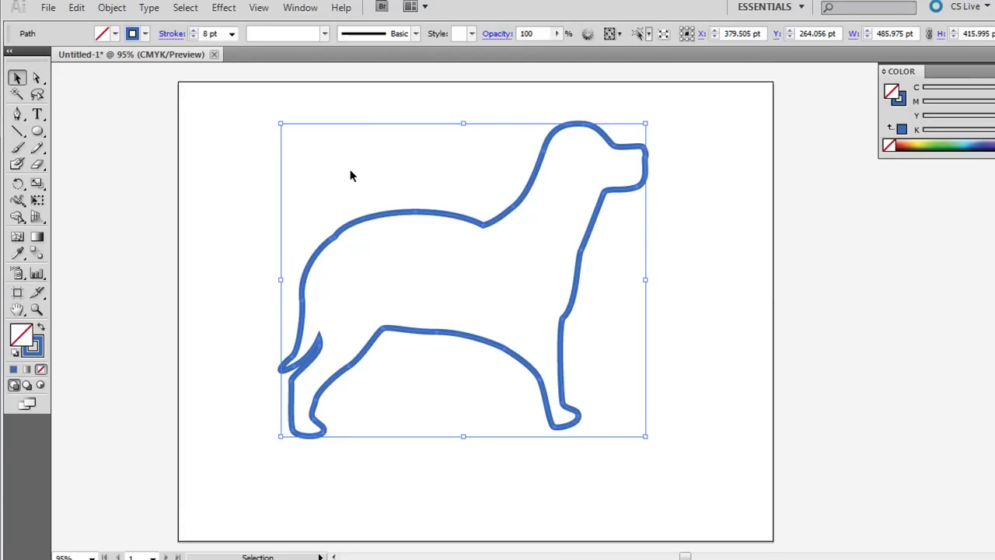
- Delete the dog from the Illustrator artboard and hide the Shape 1 layer in Photoshop
{"action": "key", "text": "Delete"}
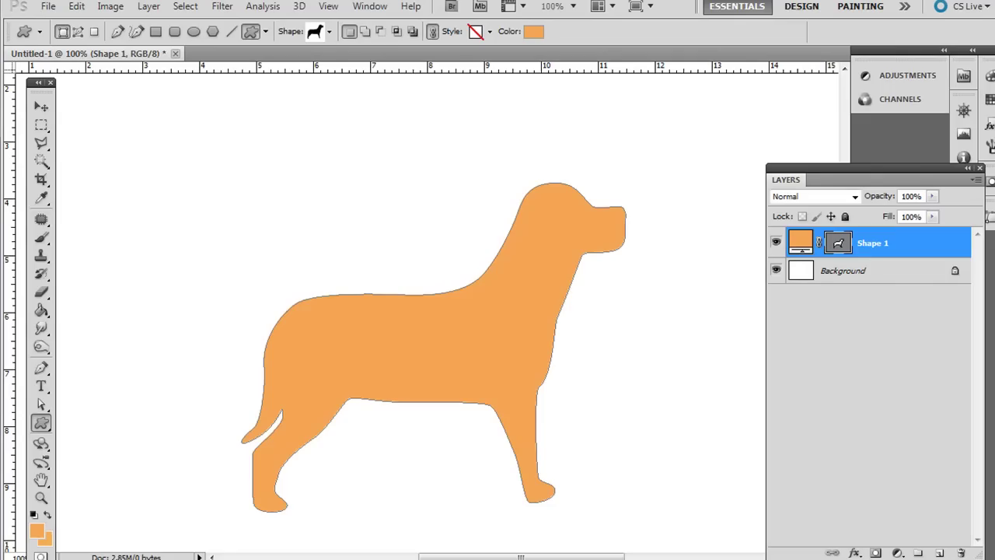
{"action": "left_click", "coordinate": [41, 106]}
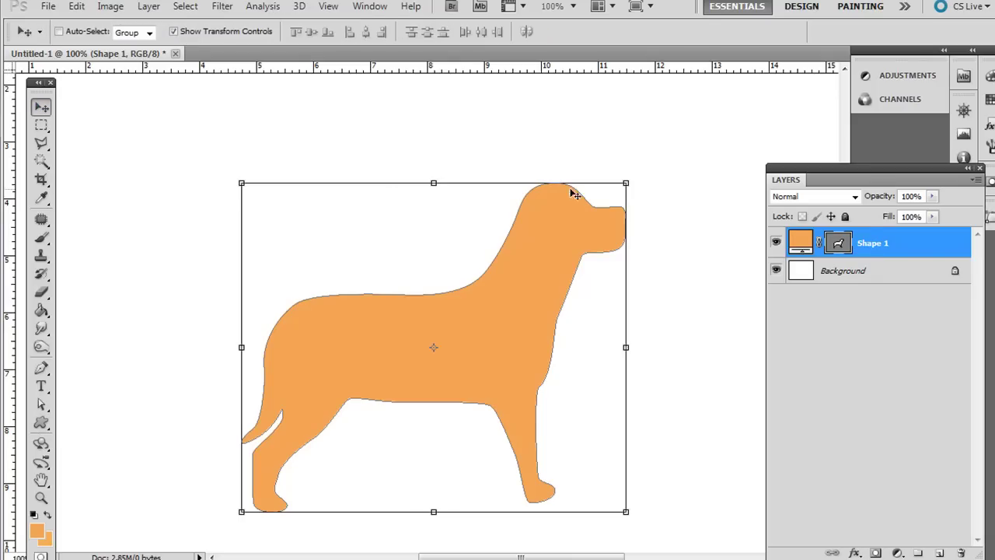
{"action": "left_click", "coordinate": [776, 243]}
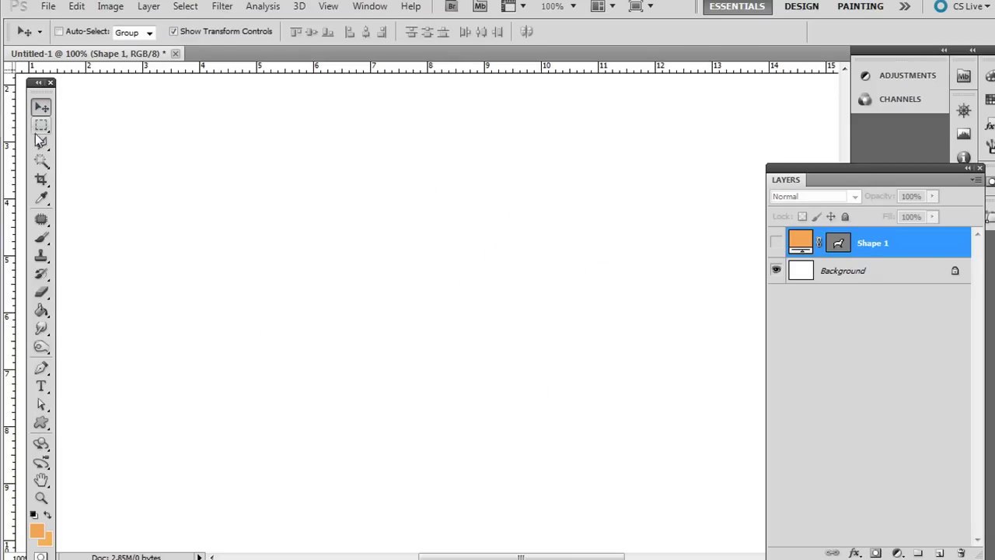
- Pick the maple leaf custom shape and draw it large across the canvas as Shape 2
{"action": "left_click", "coordinate": [41, 423]}
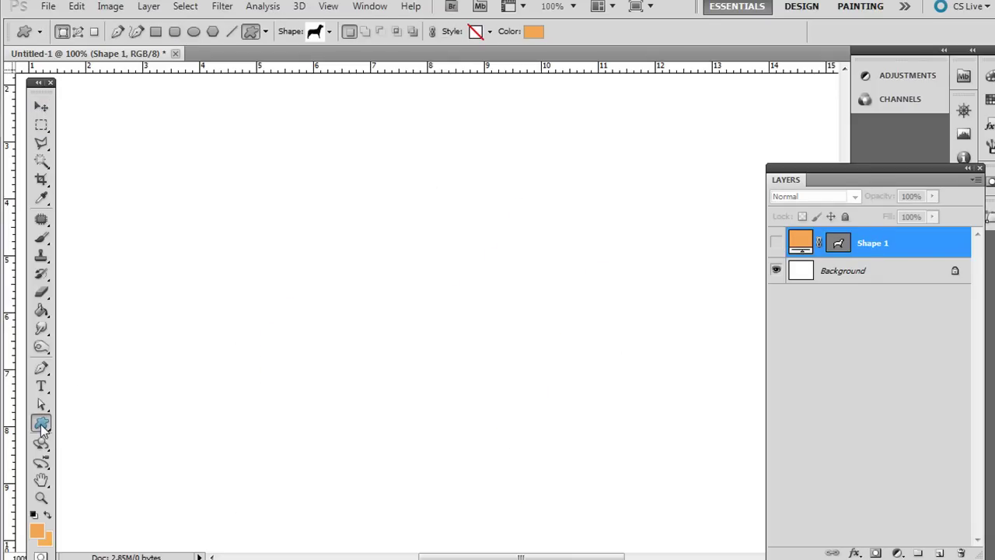
{"action": "left_click", "coordinate": [330, 32]}
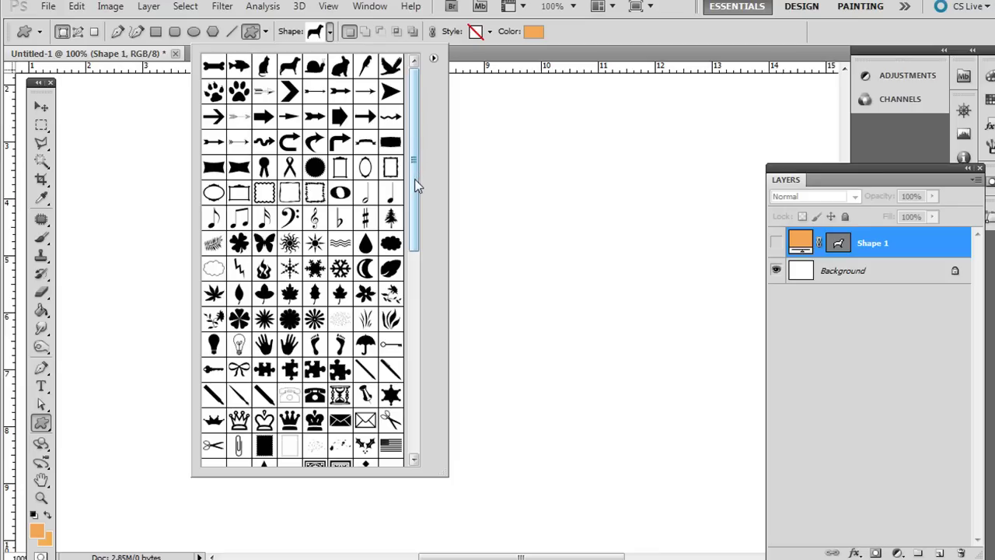
{"action": "left_click_drag", "start_coordinate": [416, 183], "coordinate": [416, 293]}
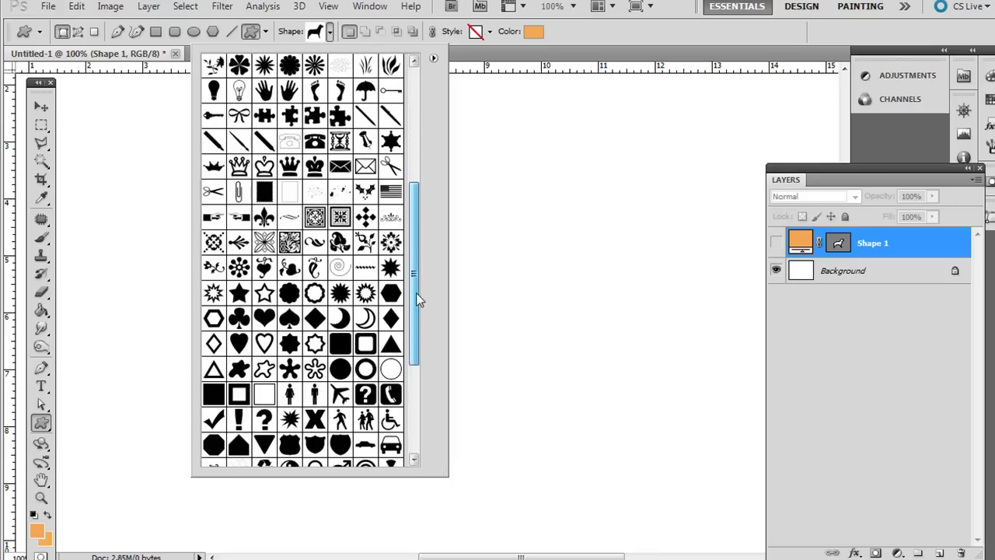
{"action": "left_click", "coordinate": [262, 218]}
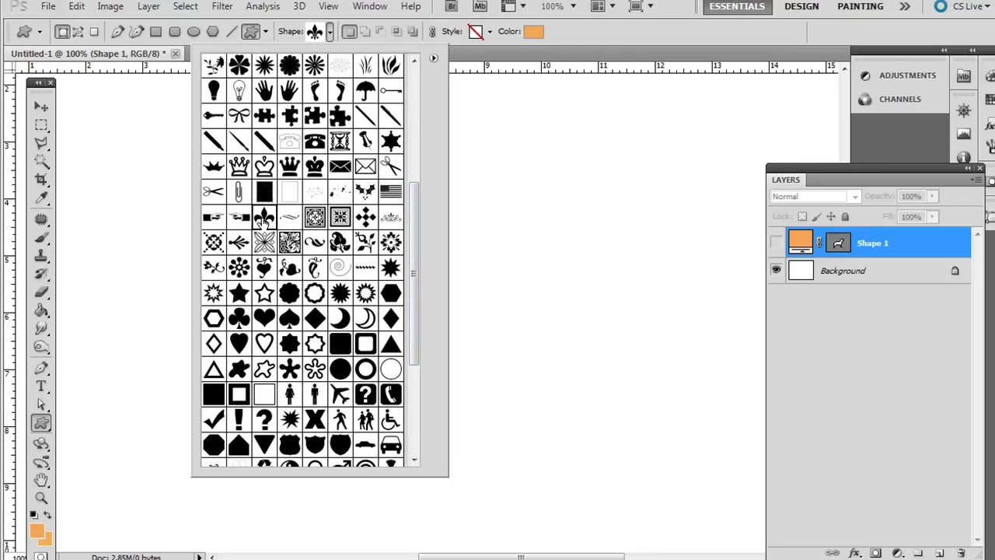
{"action": "left_click", "coordinate": [343, 254]}
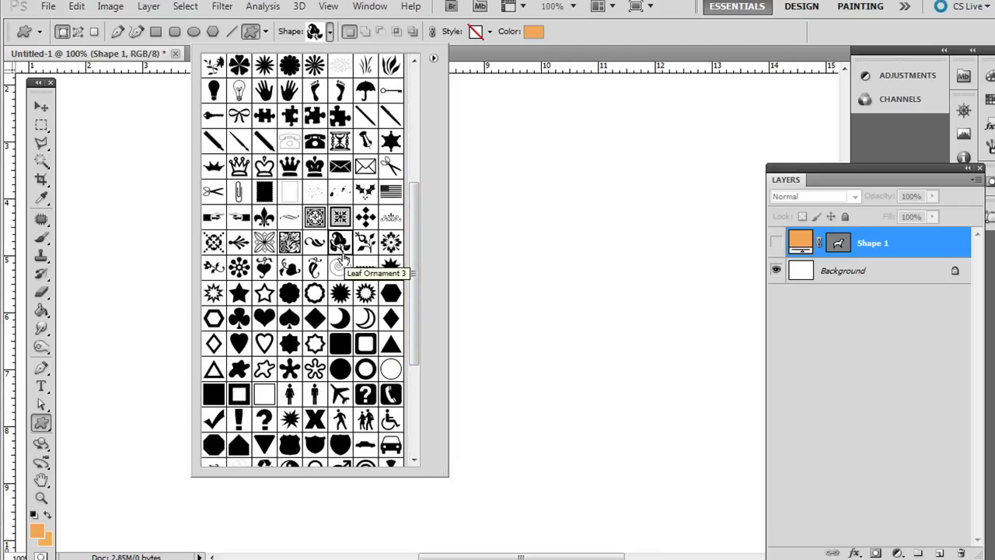
{"action": "left_click_drag", "start_coordinate": [411, 285], "coordinate": [420, 405]}
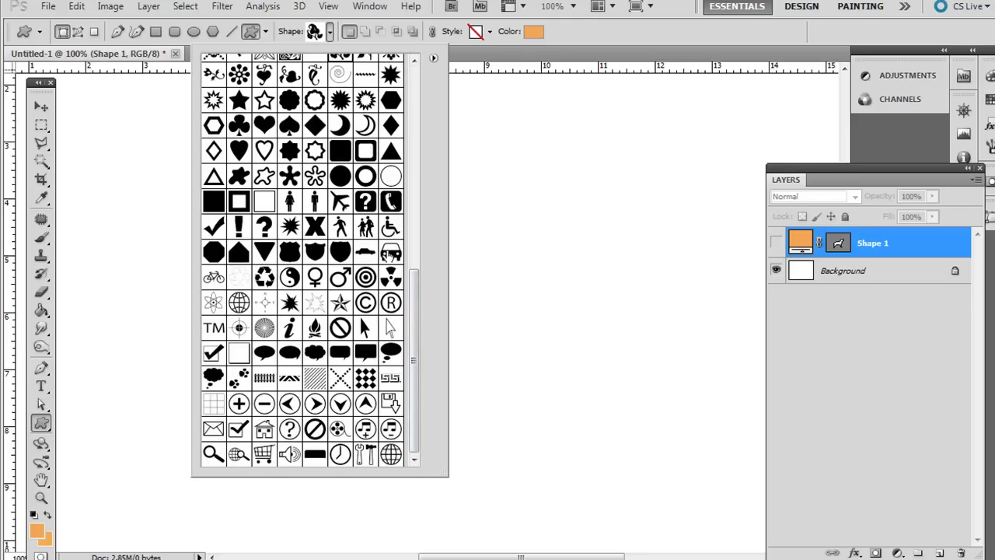
{"action": "left_click", "coordinate": [391, 253]}
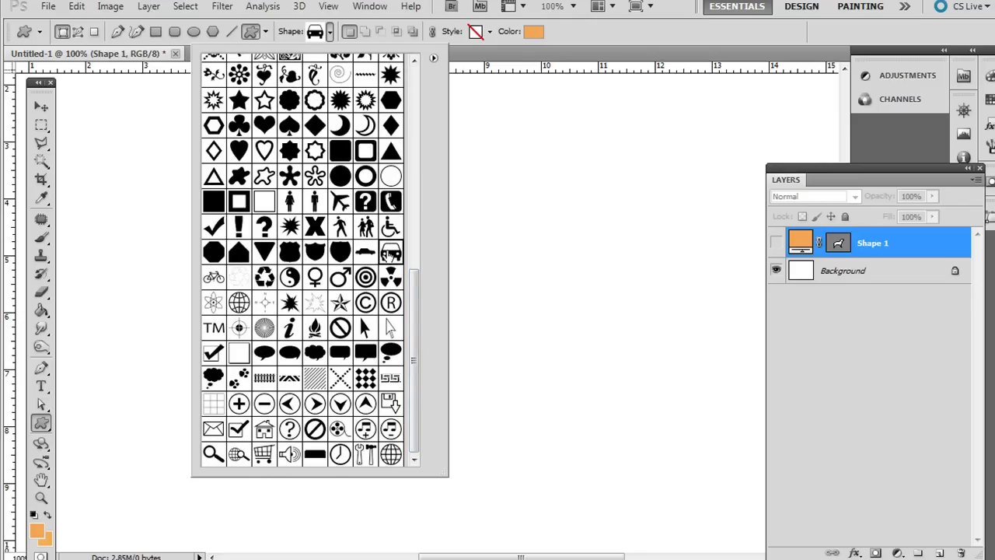
{"action": "left_click", "coordinate": [413, 224]}
{"action": "left_click_drag", "start_coordinate": [413, 225], "coordinate": [422, 175]}
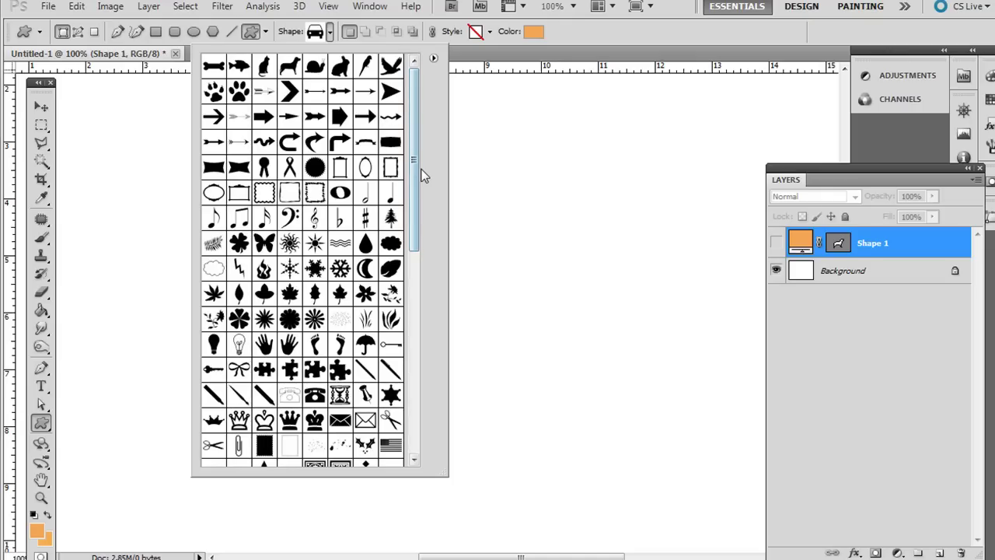
{"action": "left_click", "coordinate": [289, 293]}
{"action": "left_click", "coordinate": [329, 32]}
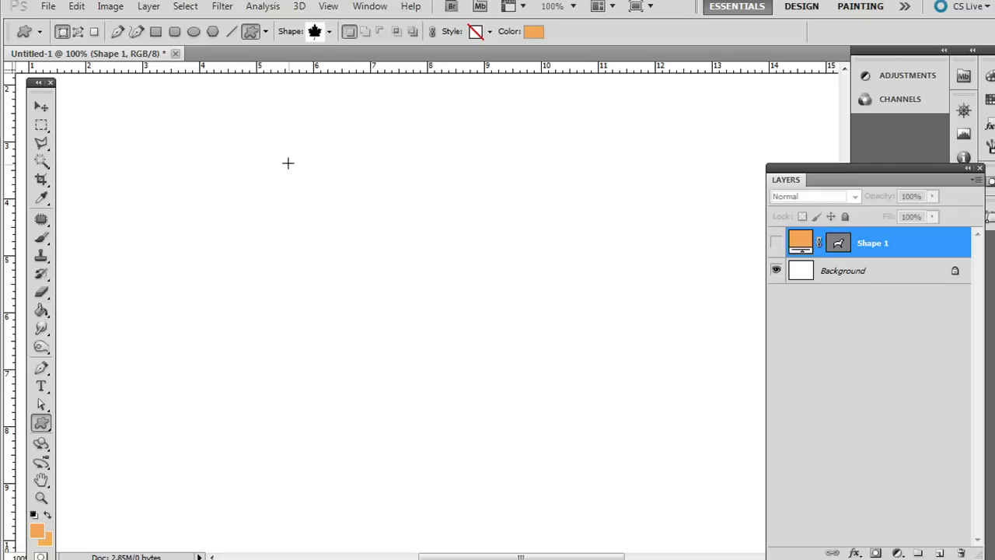
{"action": "left_click_drag", "start_coordinate": [289, 162], "coordinate": [617, 487]}
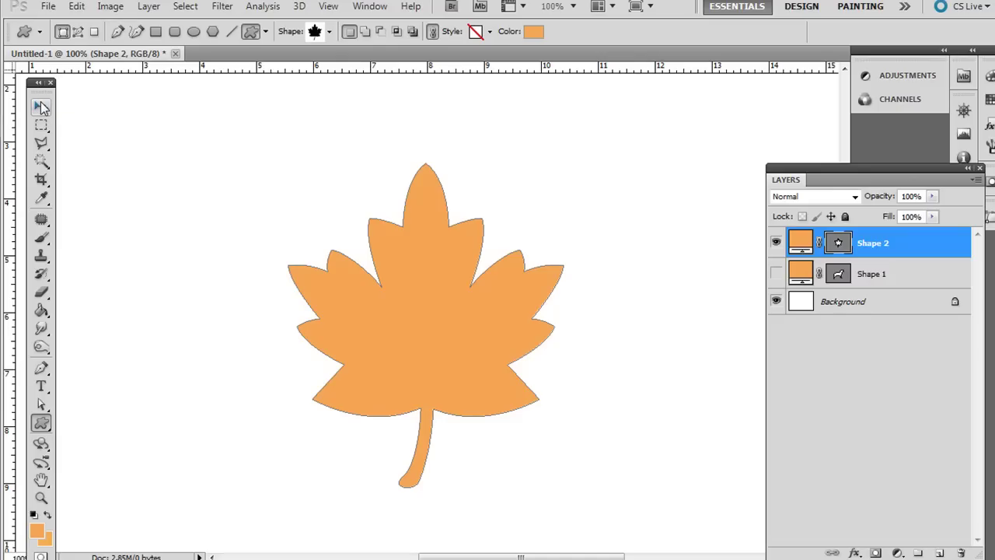
- Copy the maple leaf in Photoshop and paste it into Illustrator as a compound path
{"action": "left_click", "coordinate": [76, 7]}
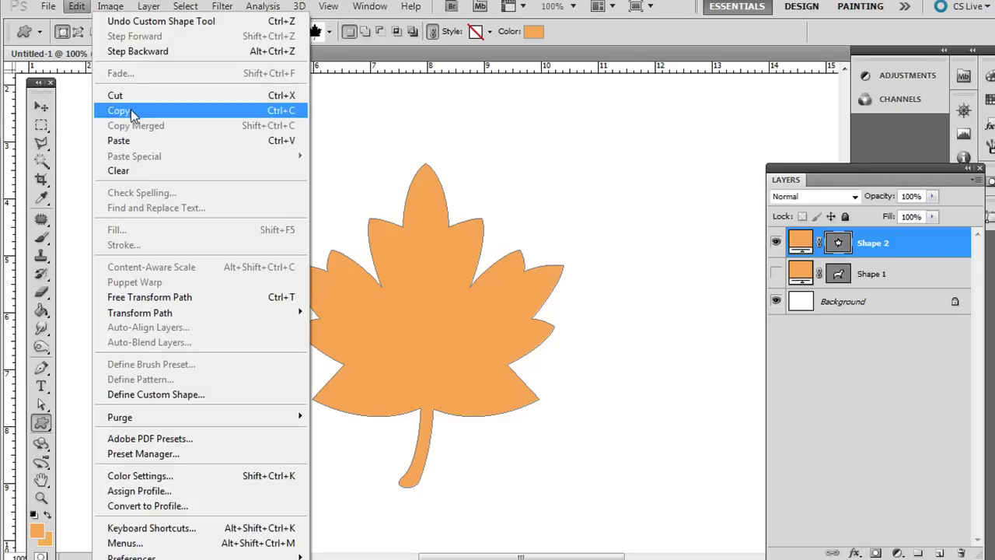
{"action": "left_click", "coordinate": [129, 111]}
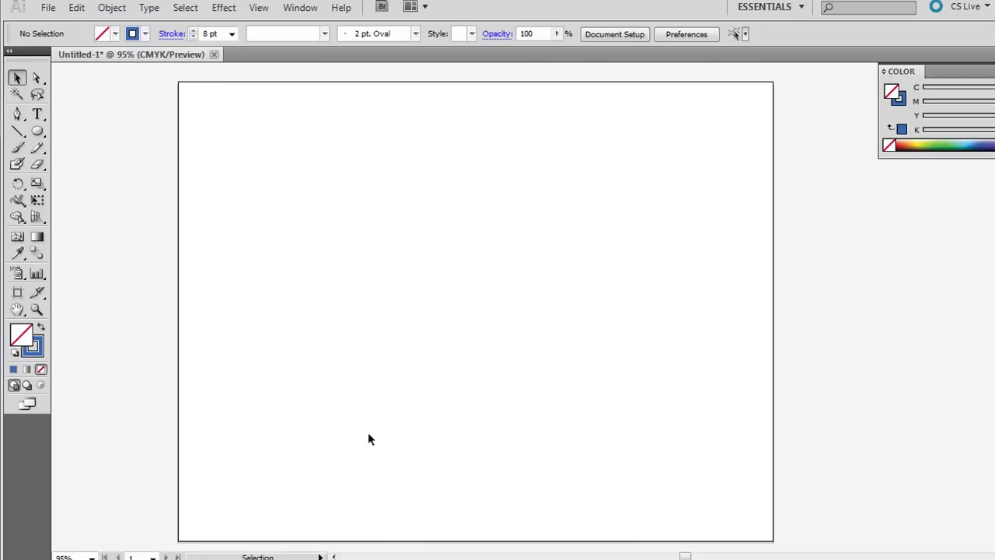
{"action": "key", "text": "ctrl+v"}
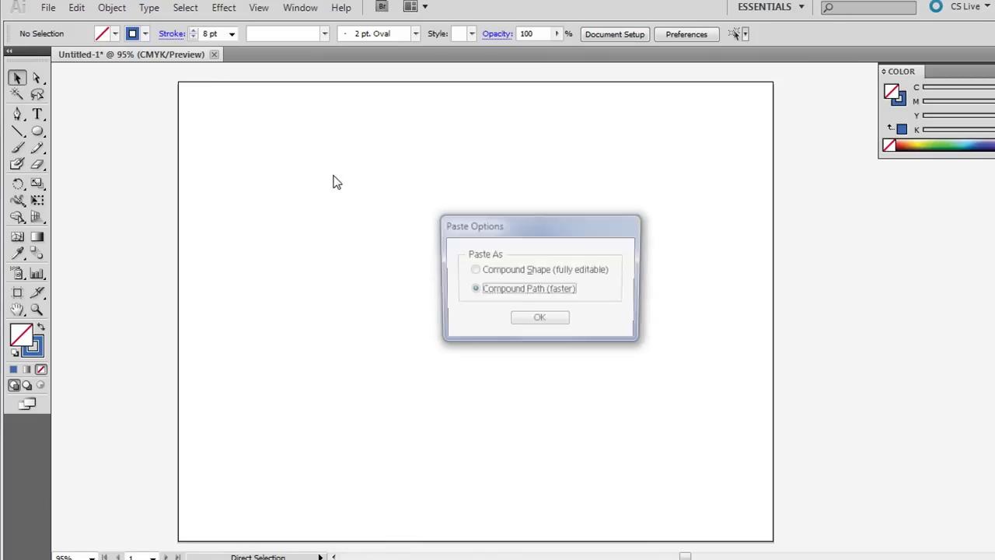
{"action": "left_click", "coordinate": [549, 323]}
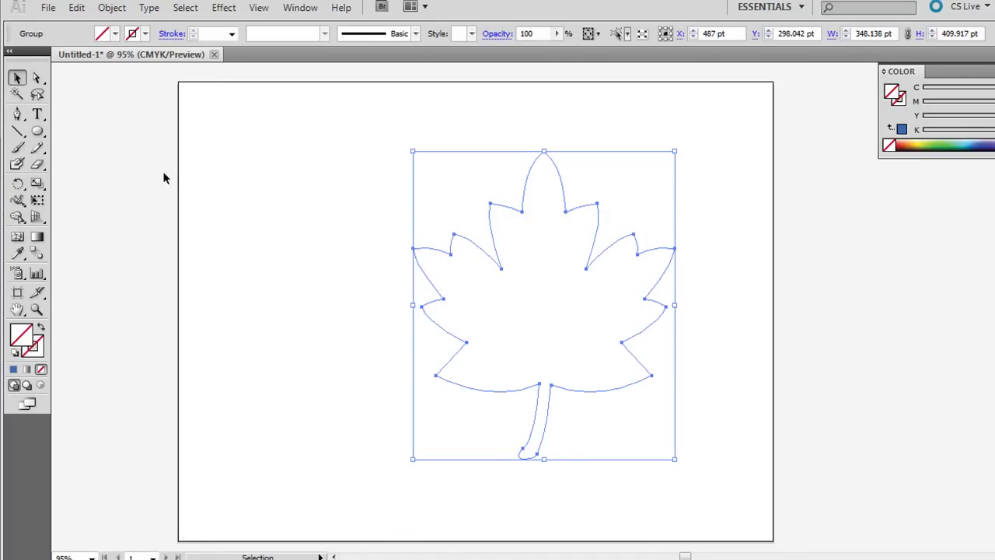
- Fill the leaf green and move it left on the artboard
{"action": "left_click", "coordinate": [941, 143]}
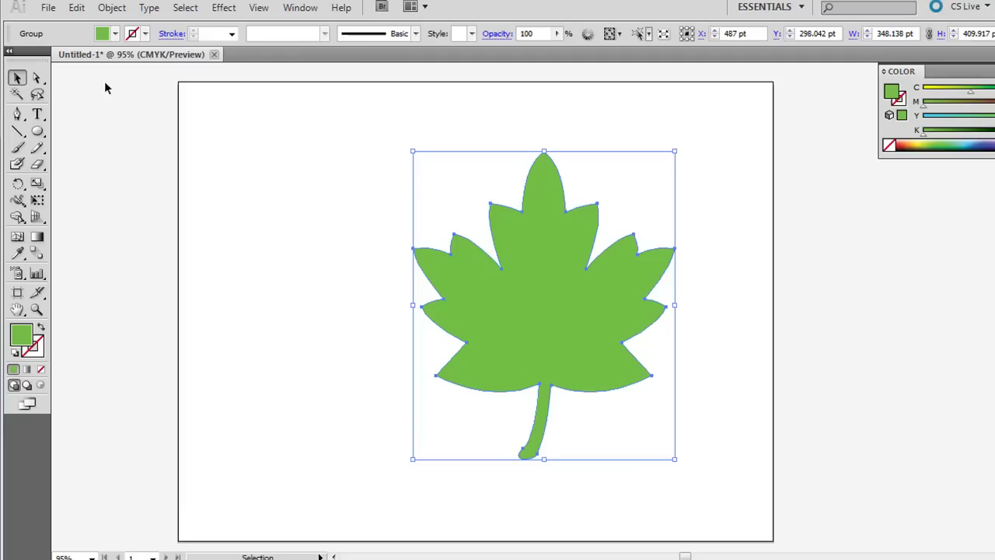
{"action": "left_click_drag", "start_coordinate": [550, 269], "coordinate": [468, 275]}
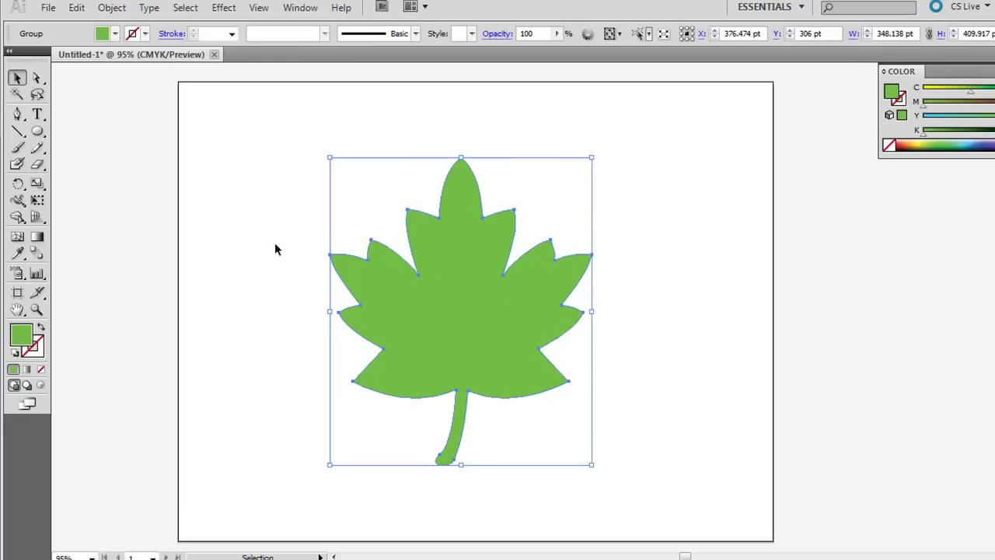
{"action": "left_click", "coordinate": [275, 249]}
{"action": "left_click", "coordinate": [370, 244]}
{"action": "left_click", "coordinate": [241, 224]}
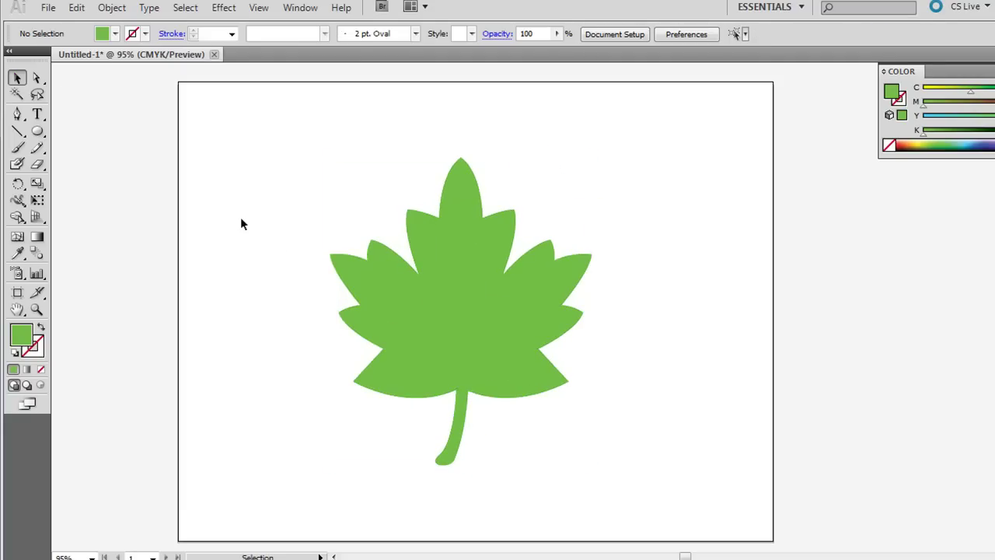
- Pull the upper-left and right lobe points outward and bend the leaf's lower-right edge down
{"action": "left_click", "coordinate": [37, 80]}
{"action": "left_click_drag", "start_coordinate": [372, 243], "coordinate": [368, 222]}
{"action": "left_click_drag", "start_coordinate": [514, 210], "coordinate": [522, 196]}
{"action": "left_click_drag", "start_coordinate": [551, 241], "coordinate": [554, 223]}
{"action": "mouse_move", "coordinate": [591, 257]}
{"action": "left_mouse_down"}
{"action": "mouse_move", "coordinate": [606, 245]}
{"action": "mouse_move", "coordinate": [629, 269]}
{"action": "mouse_move", "coordinate": [646, 267]}
{"action": "mouse_move", "coordinate": [607, 270]}
{"action": "mouse_move", "coordinate": [606, 256]}
{"action": "left_mouse_up"}
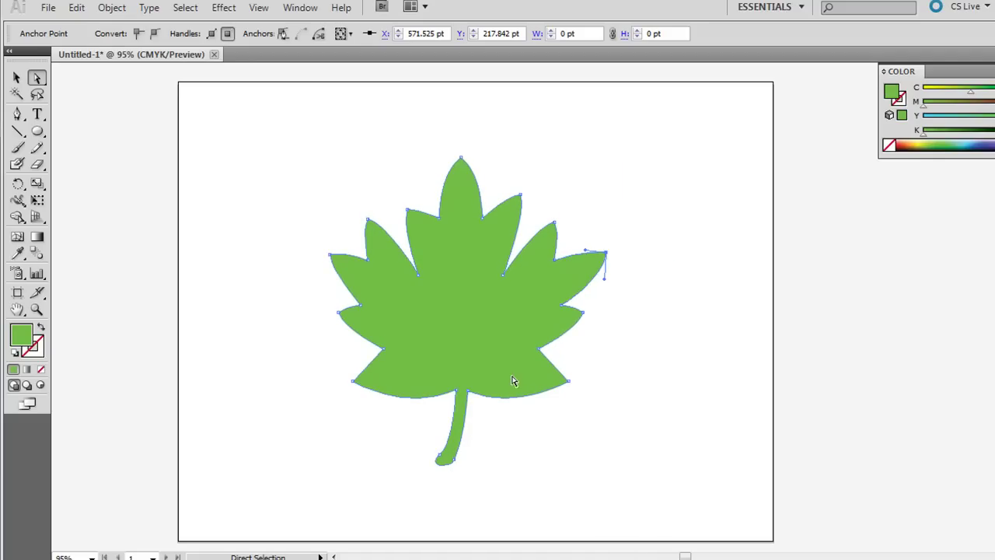
{"action": "mouse_move", "coordinate": [514, 402]}
{"action": "left_mouse_down"}
{"action": "mouse_move", "coordinate": [508, 378]}
{"action": "mouse_move", "coordinate": [502, 396]}
{"action": "mouse_move", "coordinate": [514, 406]}
{"action": "left_mouse_up"}
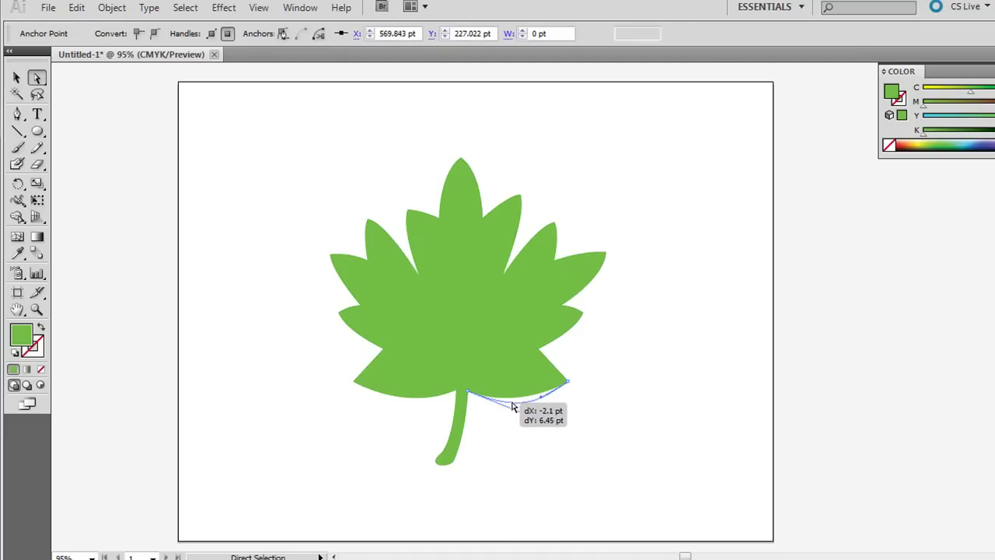
{"action": "left_click", "coordinate": [601, 444]}
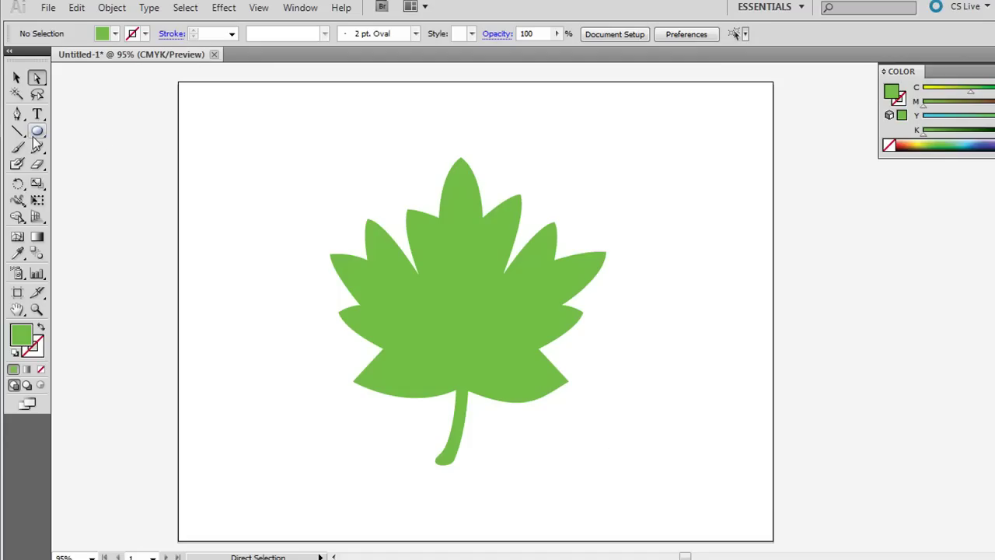
- Draw a star with the Star tool, then move and enlarge it over the maple leaf's top
{"action": "left_click_drag", "start_coordinate": [37, 130], "coordinate": [98, 200]}
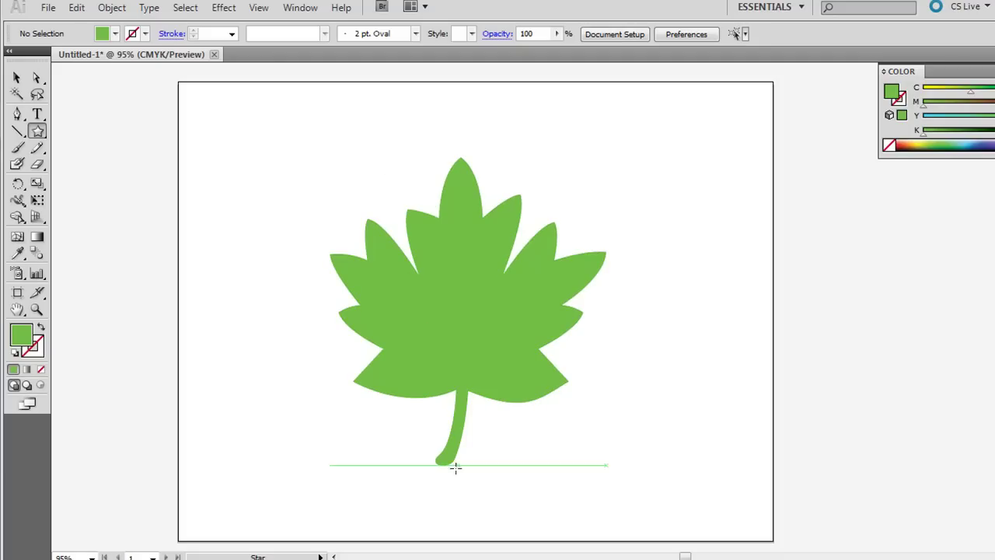
{"action": "left_click_drag", "start_coordinate": [420, 451], "coordinate": [465, 477]}
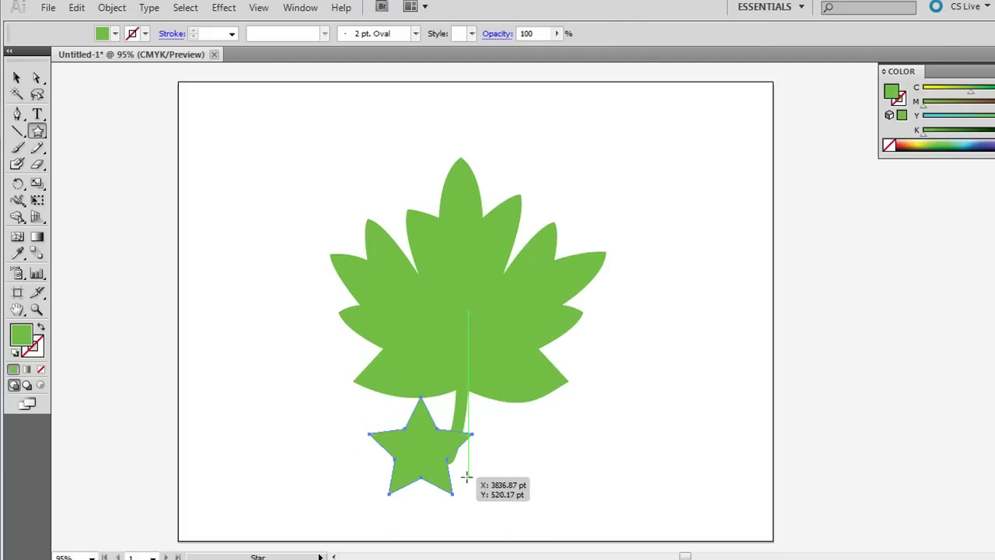
{"action": "left_click", "coordinate": [23, 75]}
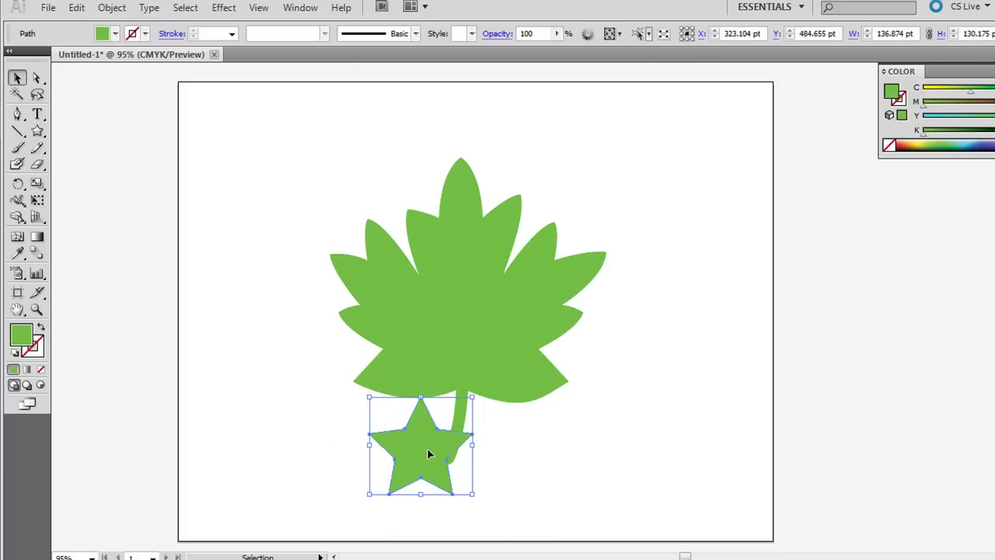
{"action": "left_click_drag", "start_coordinate": [408, 456], "coordinate": [456, 216]}
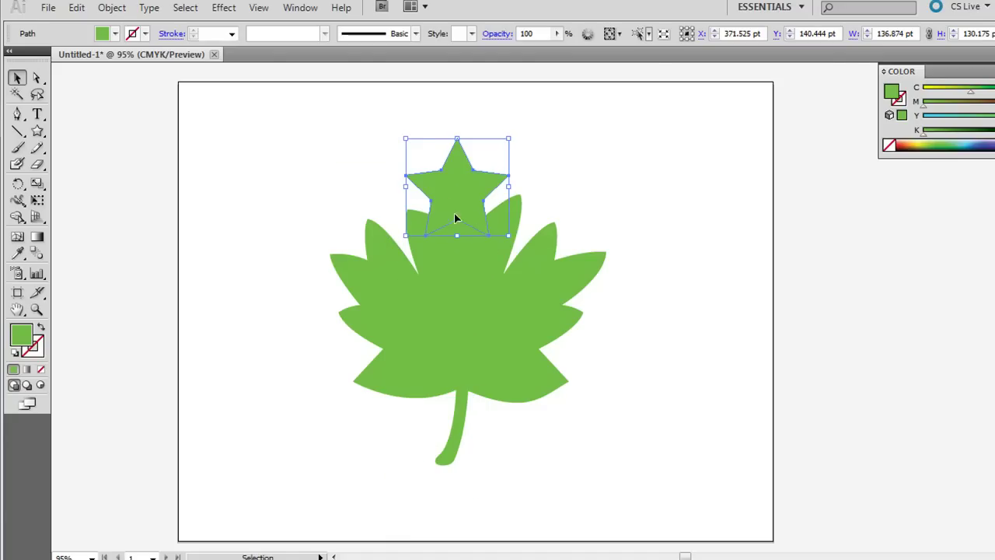
{"action": "left_click_drag", "start_coordinate": [406, 141], "coordinate": [367, 102]}
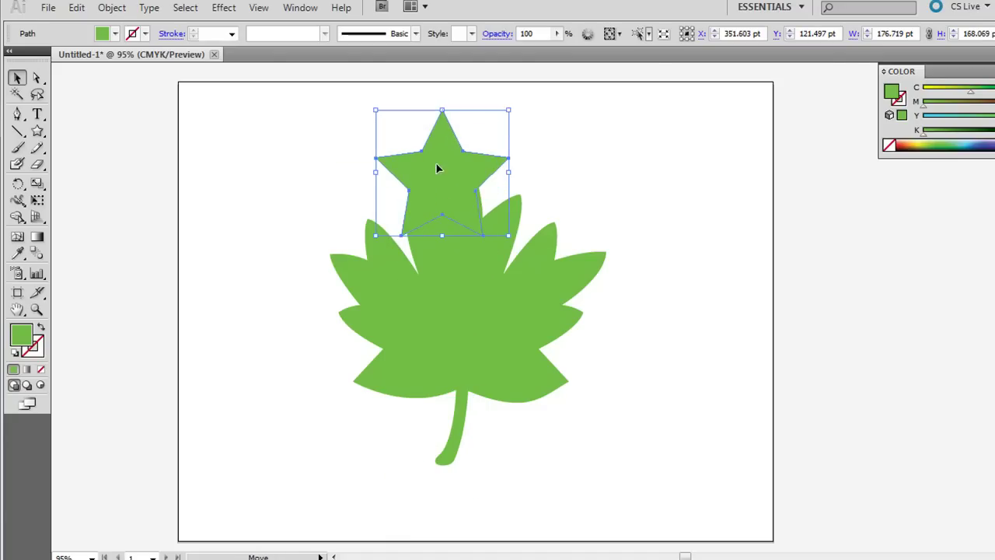
{"action": "left_click_drag", "start_coordinate": [441, 166], "coordinate": [451, 189]}
{"action": "left_click", "coordinate": [284, 182]}
- Select both the star and the leaf and unite them with Pathfinder
{"action": "left_click_drag", "start_coordinate": [277, 162], "coordinate": [607, 456]}
{"action": "left_click", "coordinate": [287, 10]}
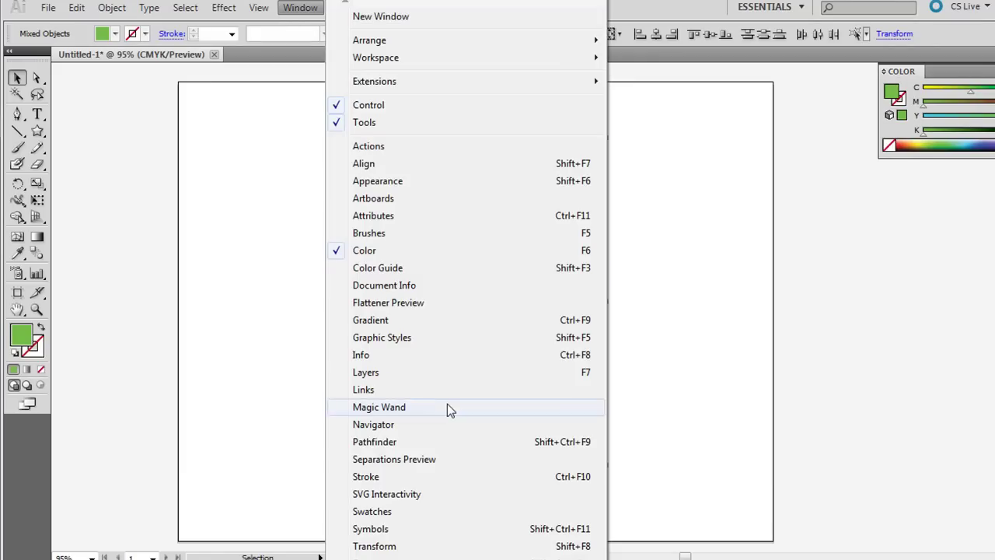
{"action": "left_click", "coordinate": [437, 443]}
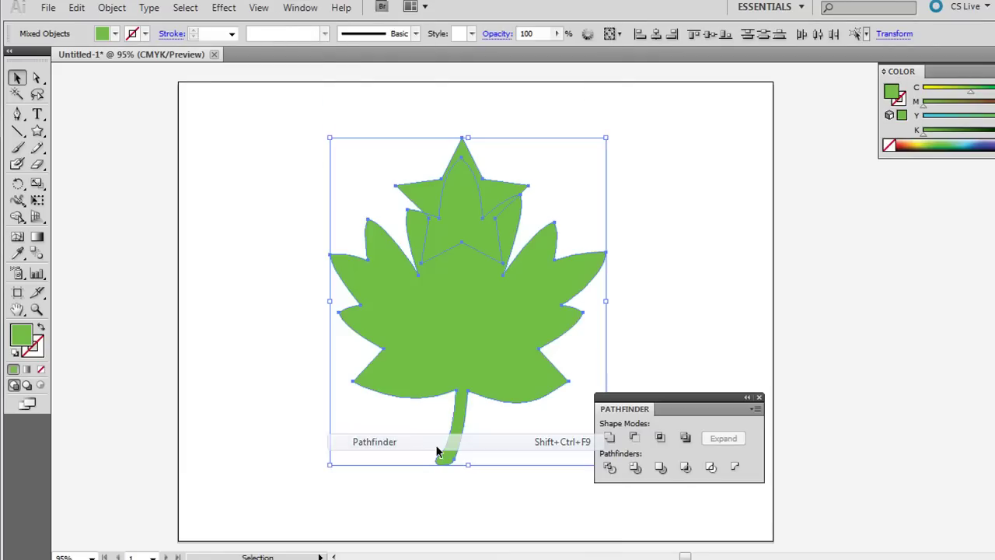
{"action": "left_click", "coordinate": [610, 437]}
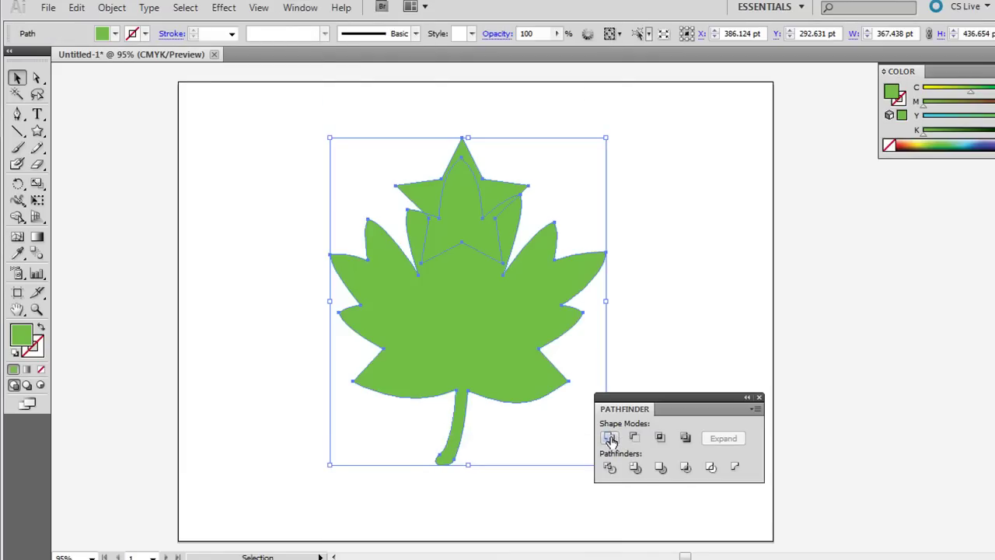
- Add anchor points on the leaf's upper-left edge and the top spike's right edge
{"action": "left_click", "coordinate": [760, 398]}
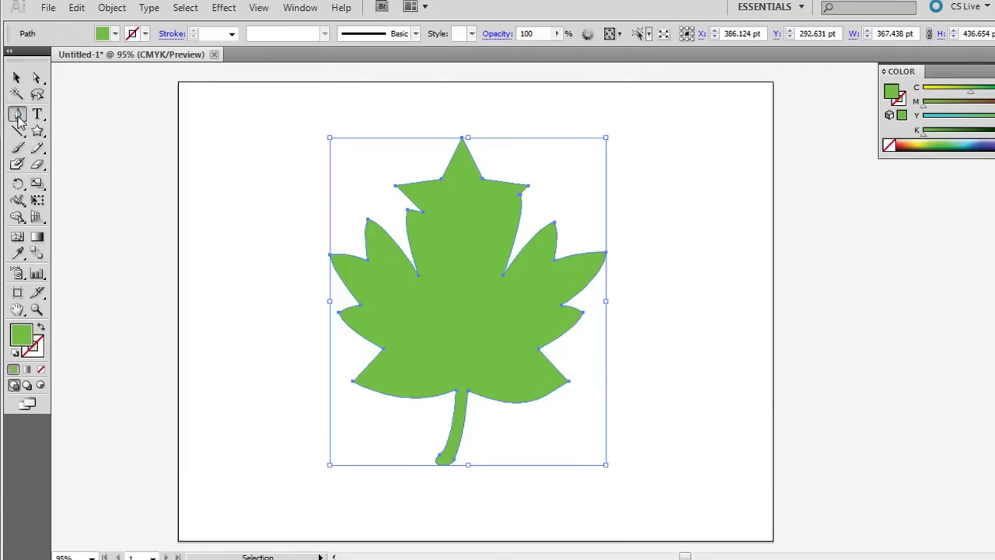
{"action": "left_click_drag", "start_coordinate": [19, 118], "coordinate": [79, 137]}
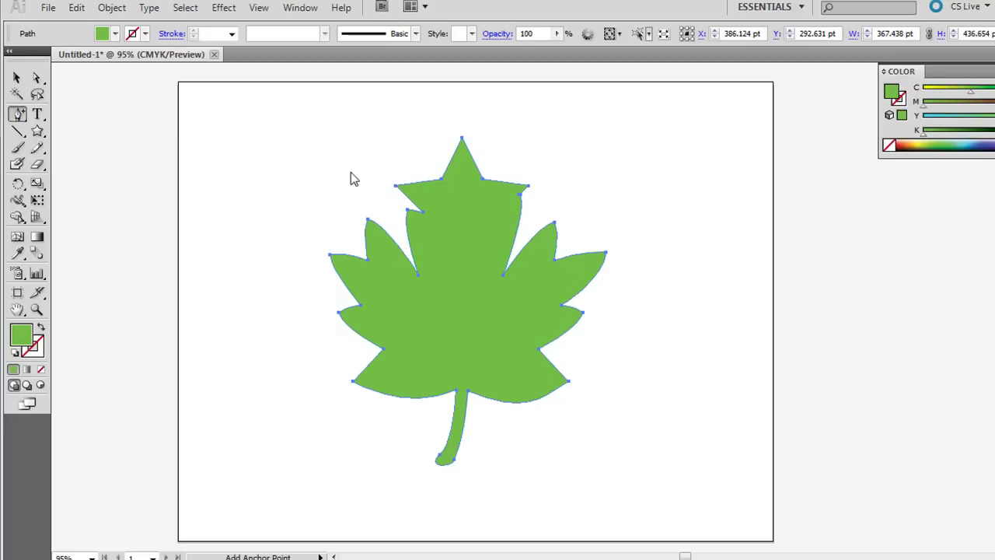
{"action": "left_click", "coordinate": [424, 184]}
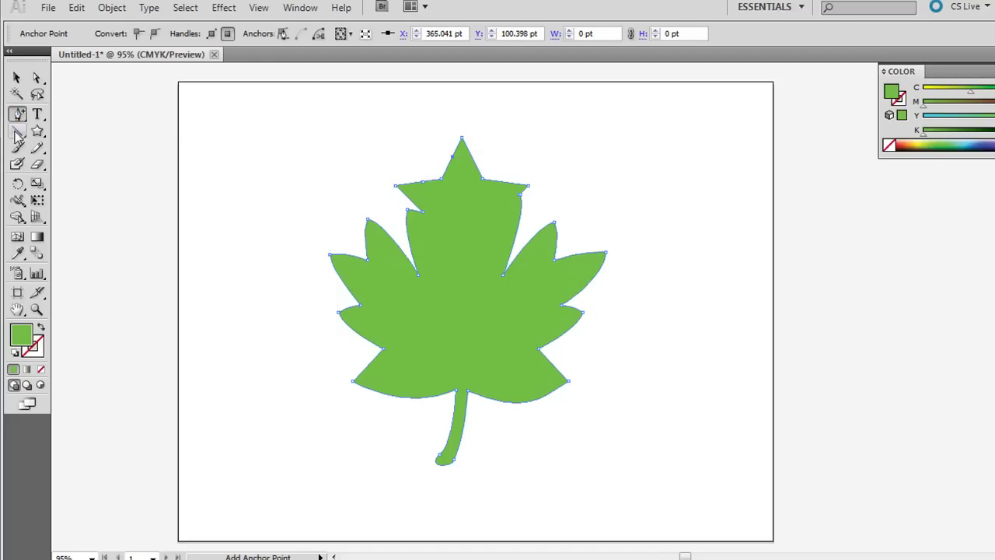
{"action": "left_click_drag", "start_coordinate": [17, 116], "coordinate": [72, 139]}
{"action": "left_click", "coordinate": [472, 163]}
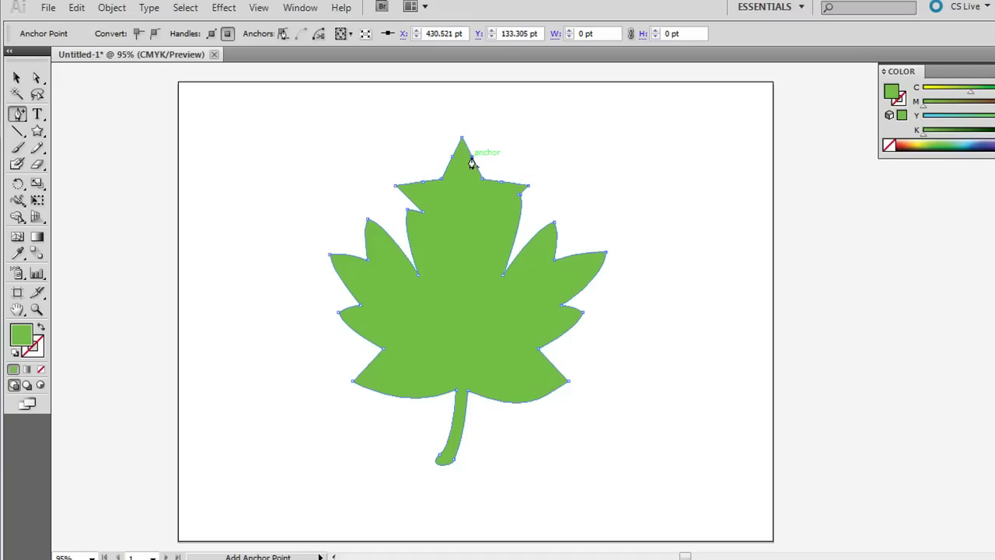
- Drag the new top anchors outward with Direct Selection to widen and blunt the spike
{"action": "left_click", "coordinate": [36, 78]}
{"action": "left_click", "coordinate": [247, 123]}
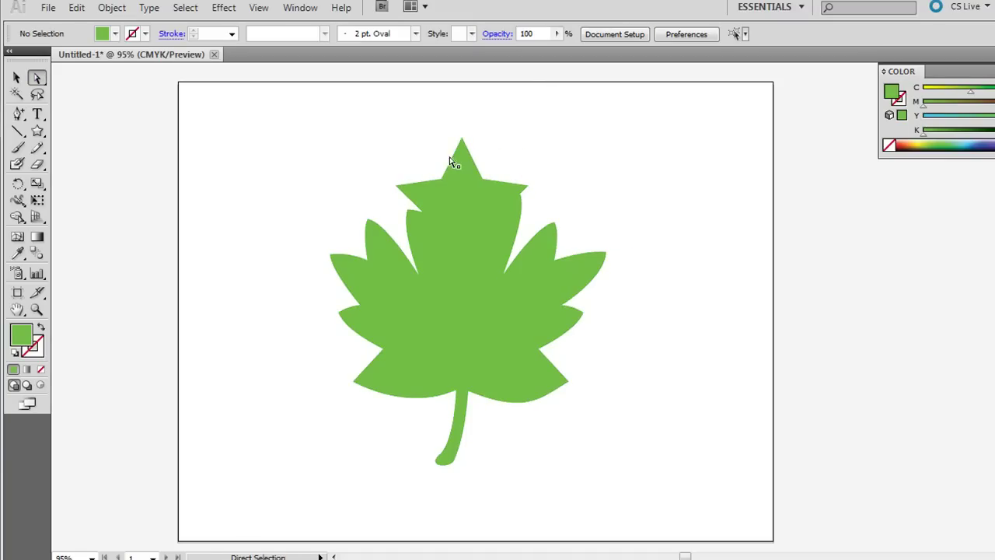
{"action": "left_click_drag", "start_coordinate": [450, 161], "coordinate": [488, 150]}
{"action": "left_click_drag", "start_coordinate": [322, 166], "coordinate": [671, 440]}
- Delete the leaf from the Illustrator artboard, then open and close Photoshop's custom shape picker
{"action": "key", "text": "Delete"}
{"action": "key", "text": "Delete"}
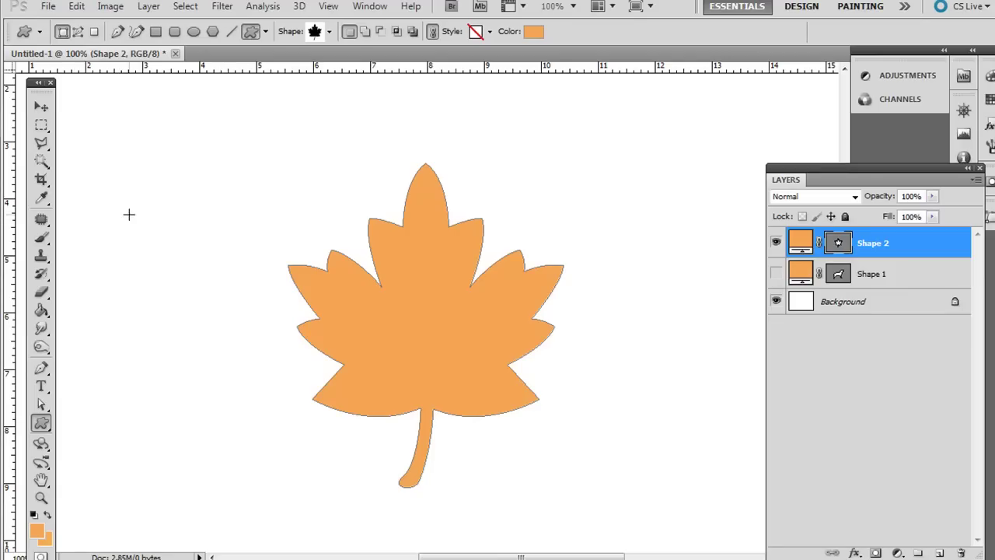
{"action": "left_click", "coordinate": [330, 33]}
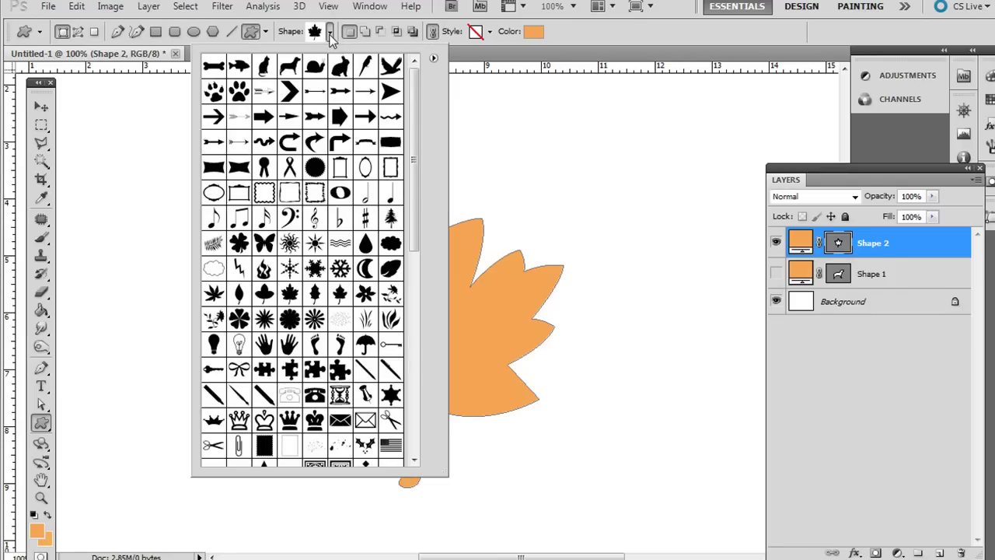
{"action": "mouse_move", "coordinate": [411, 195]}
{"action": "left_mouse_down"}
{"action": "mouse_move", "coordinate": [415, 415]}
{"action": "mouse_move", "coordinate": [412, 190]}
{"action": "left_mouse_up"}
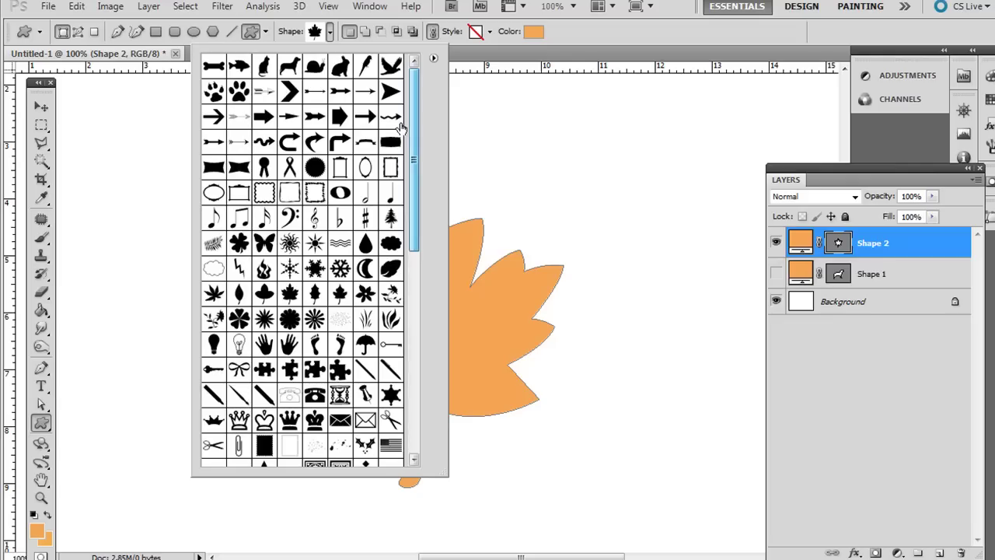
{"action": "left_click", "coordinate": [330, 32]}
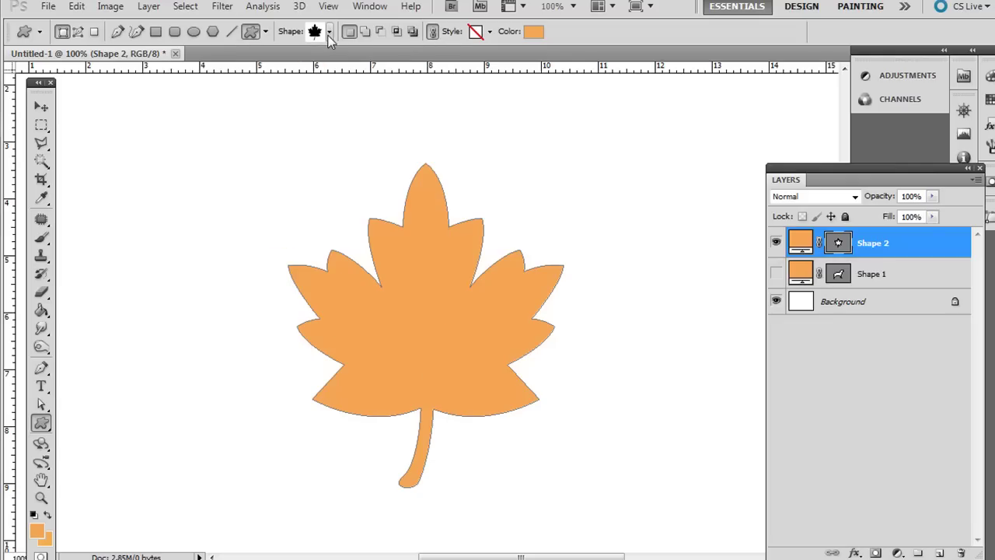